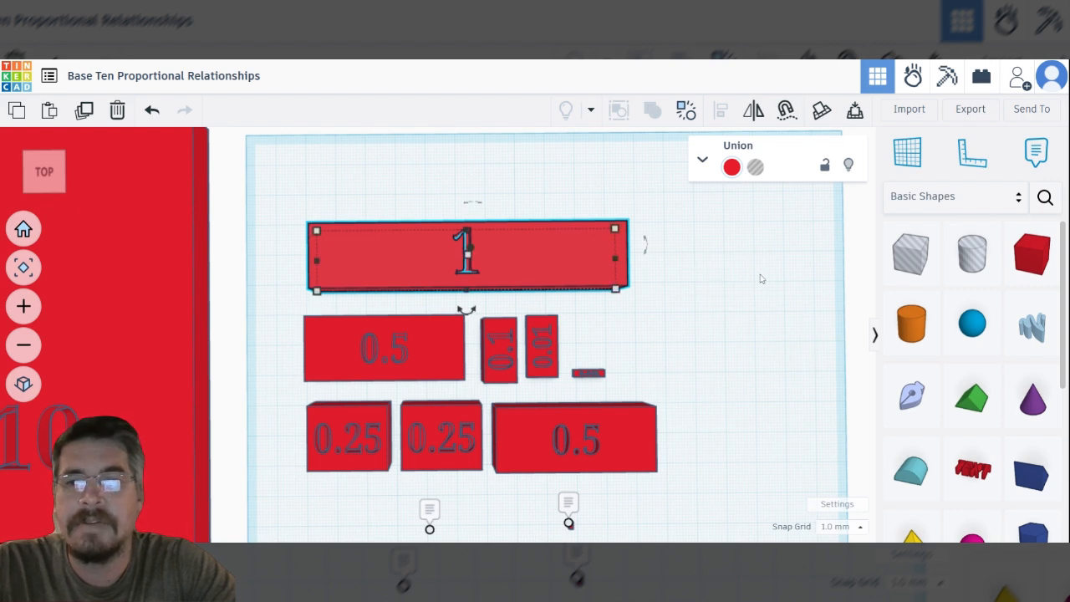
Examine the selected 1 block's width, length and height from above and from the front.
right_drag(632, 189, 678, 332)
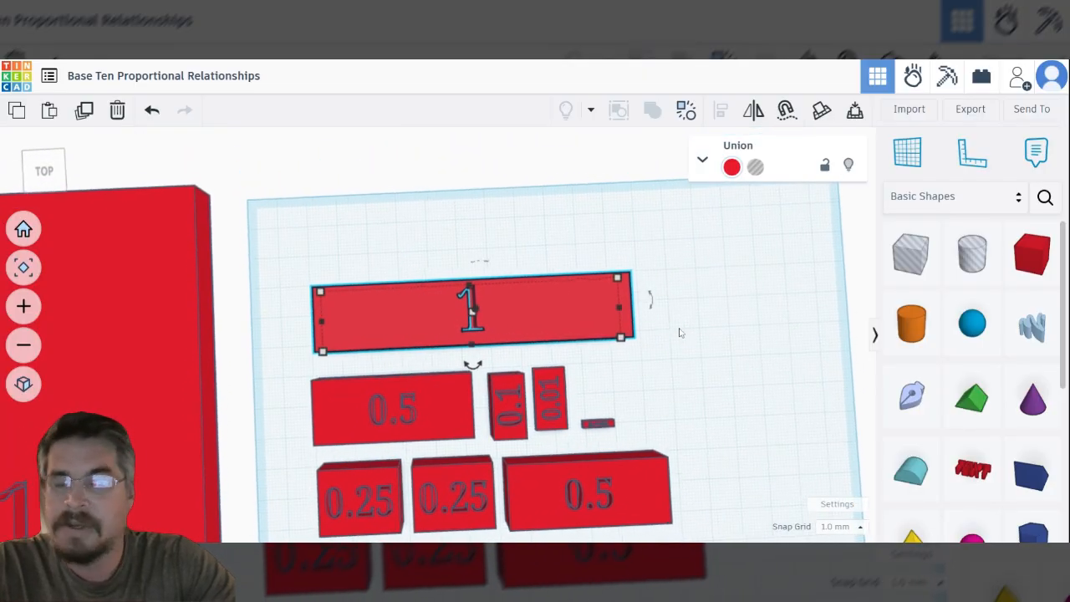
scroll(656, 296, up, 2)
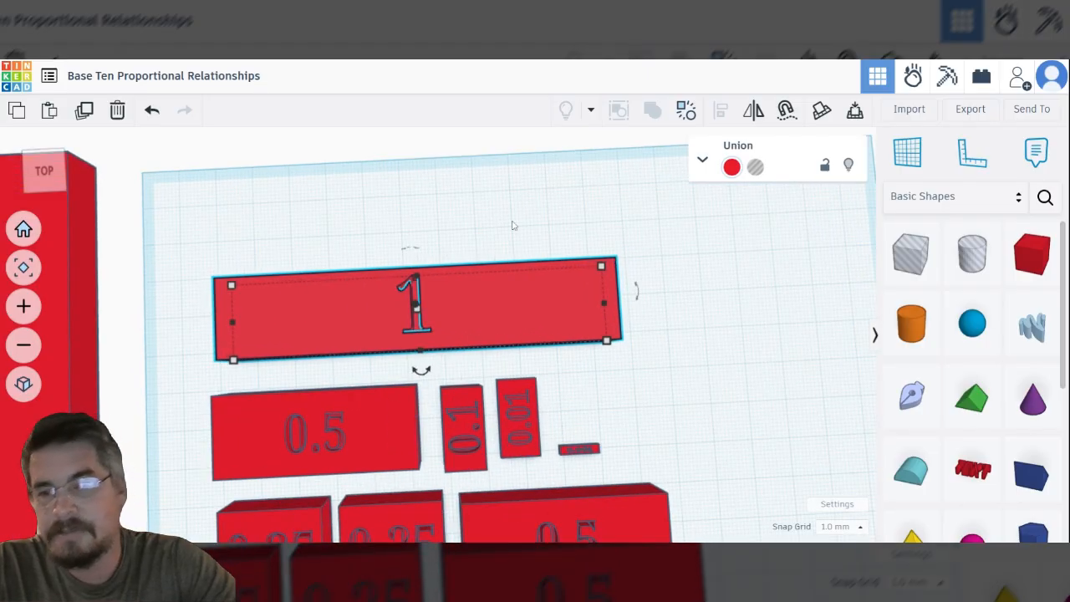
right_drag(456, 225, 491, 259)
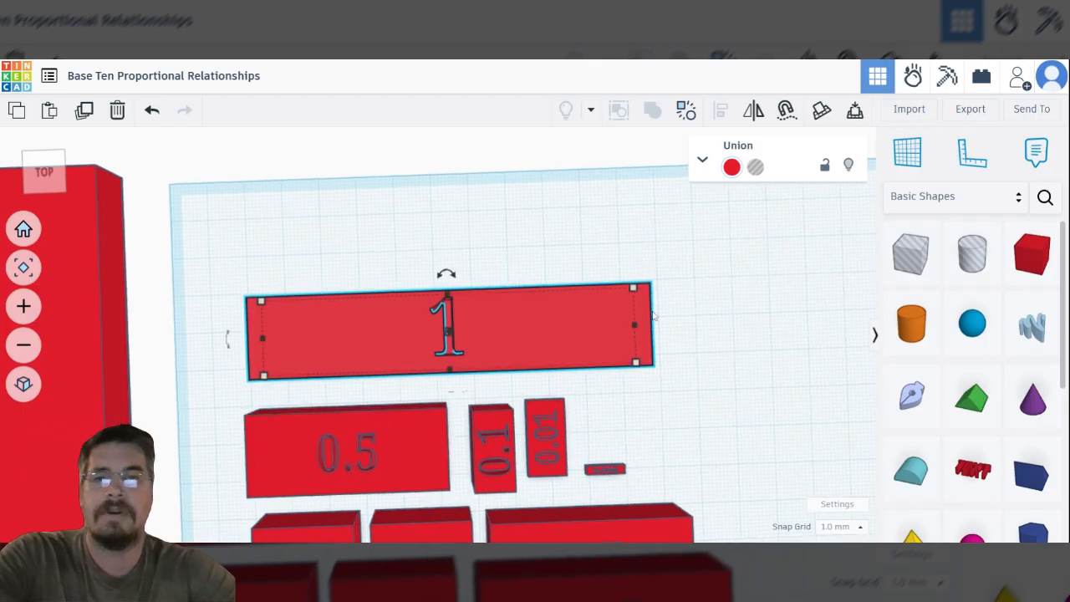
right_drag(652, 310, 616, 327)
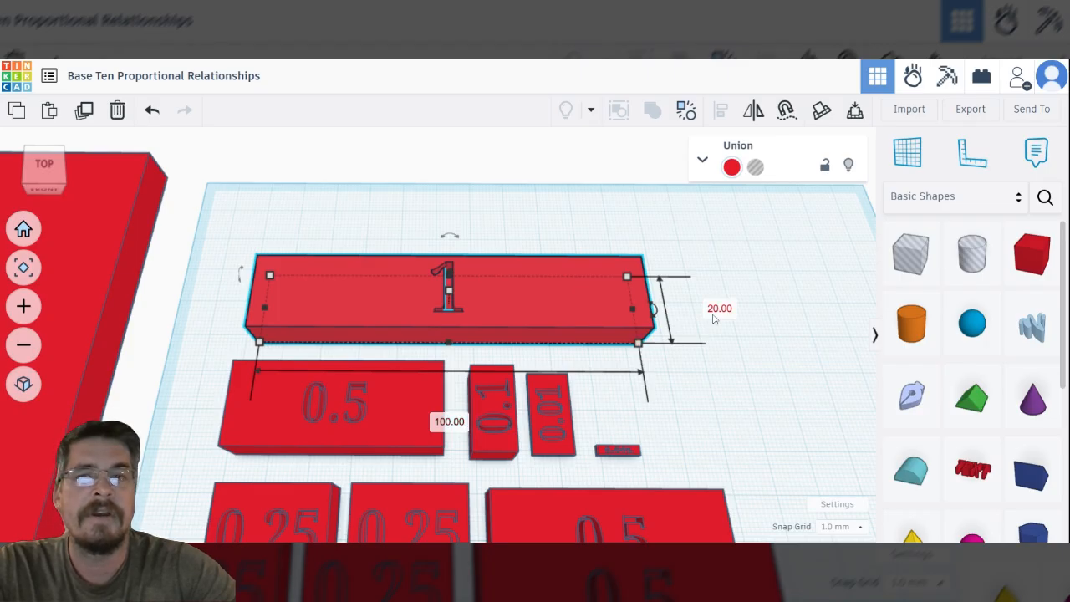
right_drag(699, 366, 702, 315)
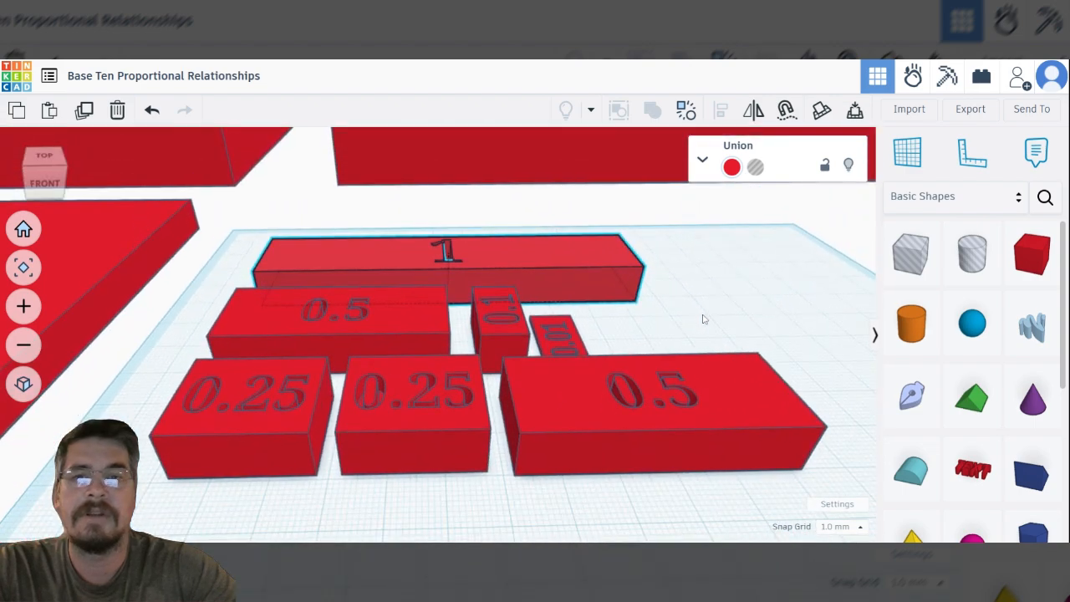
mouse_move(448, 253)
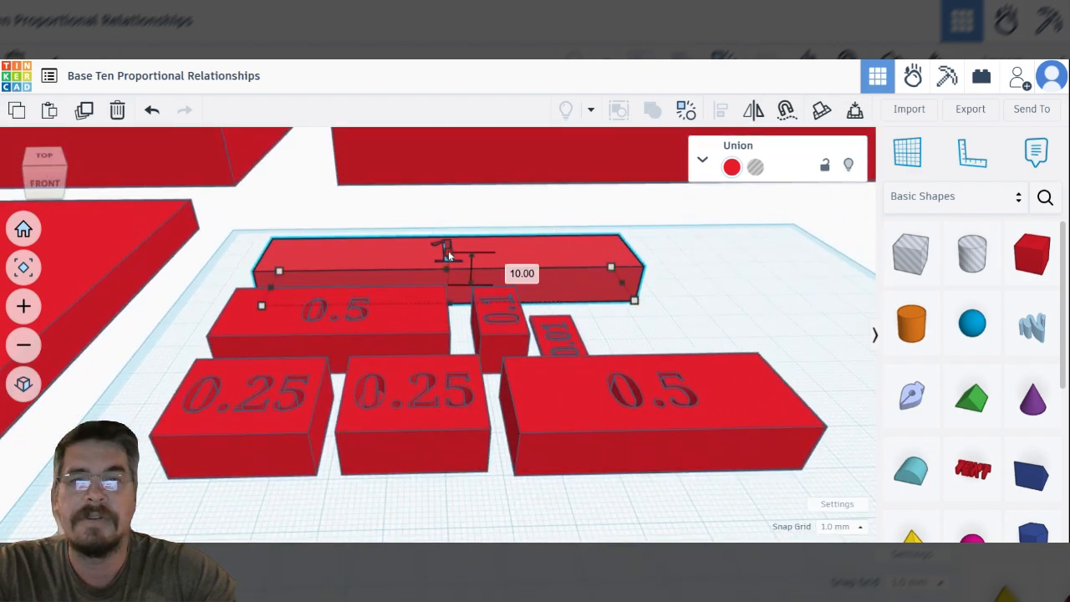
scroll(448, 253, up, 4)
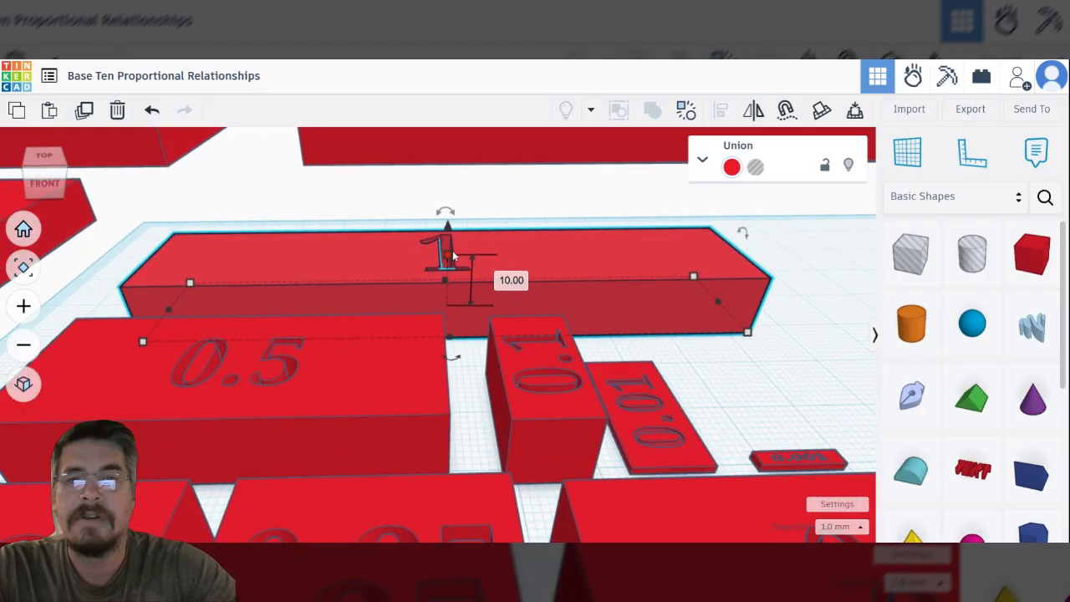
scroll(507, 242, down, 5)
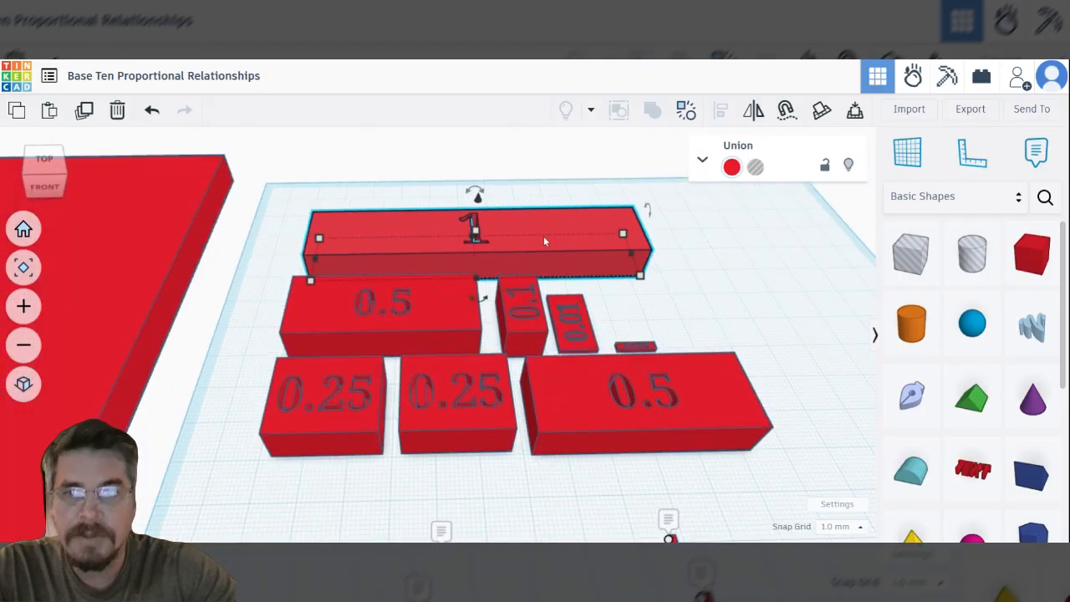
right_drag(543, 241, 538, 306)
Move the 1 block next to the upper right corner of the 10 block.
mouse_move(587, 227)
mouse_down()
mouse_move(560, 223)
mouse_move(593, 243)
mouse_up()
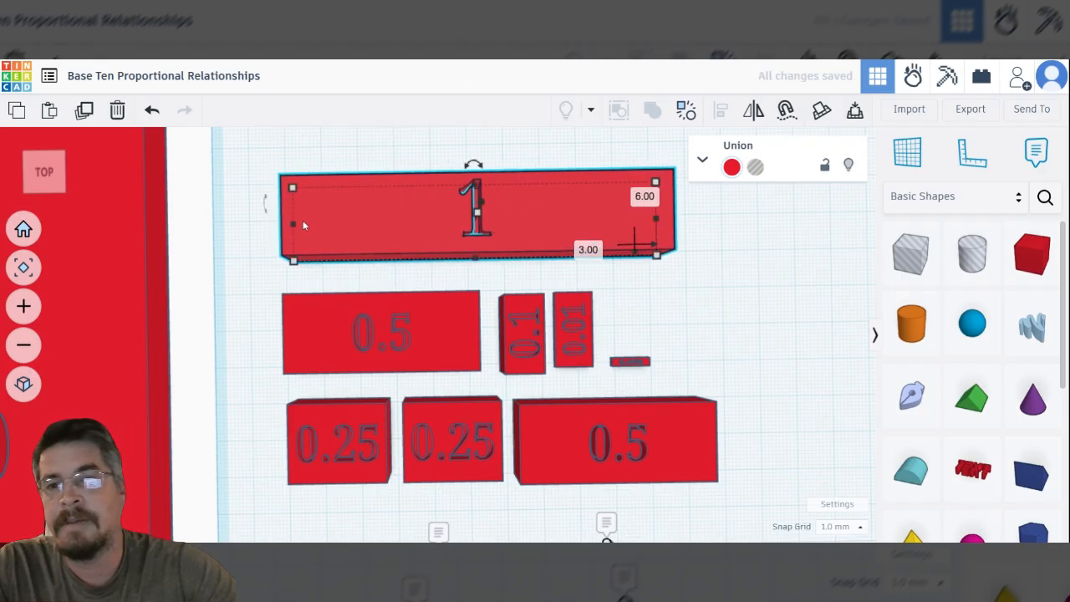
scroll(259, 257, down, 5)
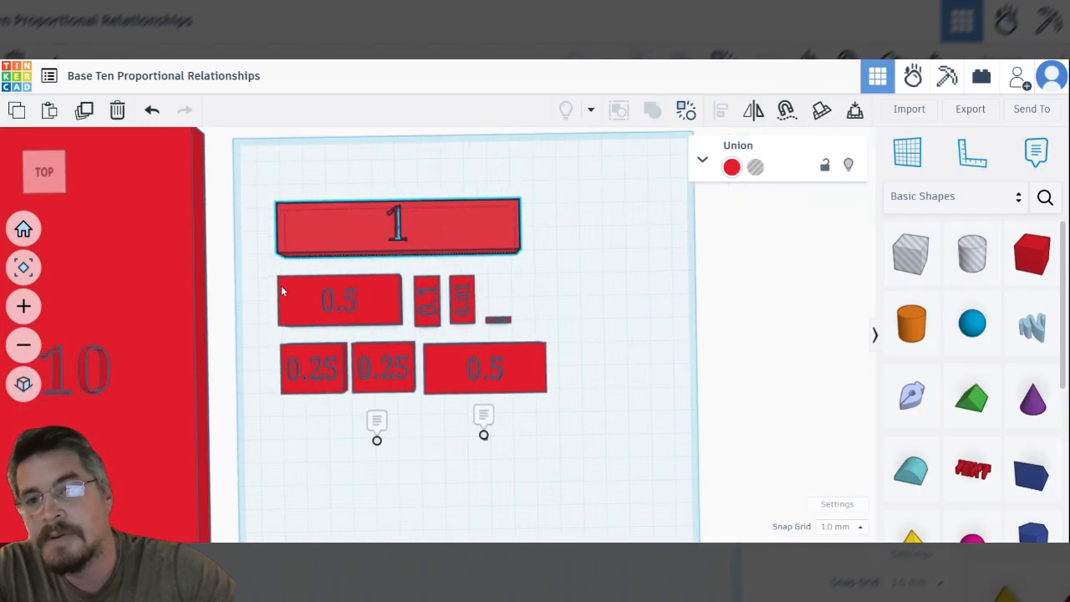
middle_drag(243, 306, 539, 322)
drag(602, 287, 531, 207)
scroll(524, 300, down, 1)
right_drag(494, 322, 503, 342)
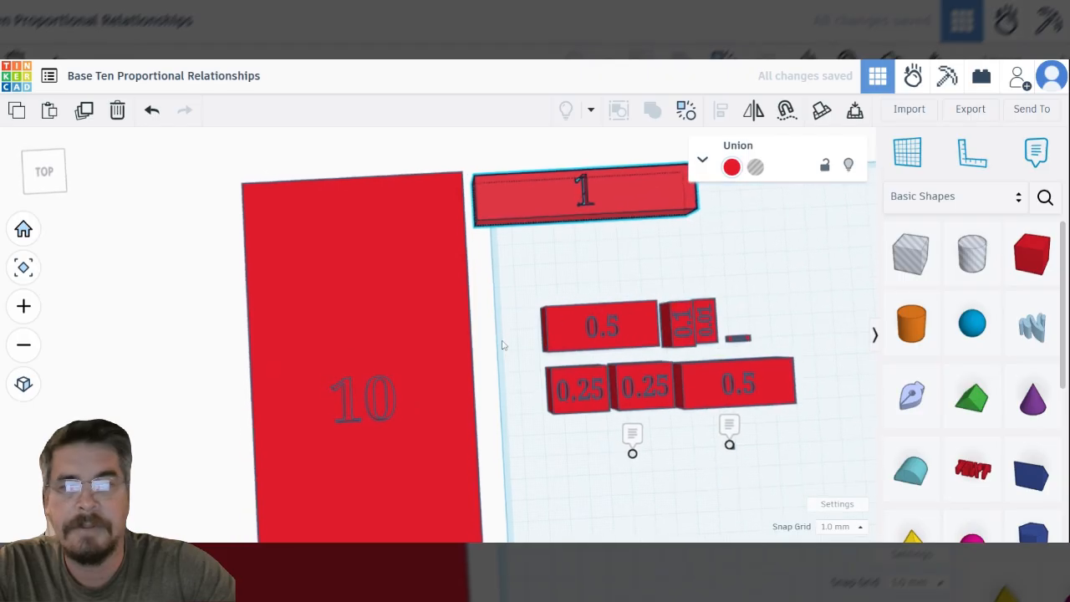
Compare the 10 and 100 blocks from several angles, and check the 100 block's base dimensions.
scroll(503, 341, down, 2)
scroll(390, 351, up, 3)
scroll(565, 195, down, 1)
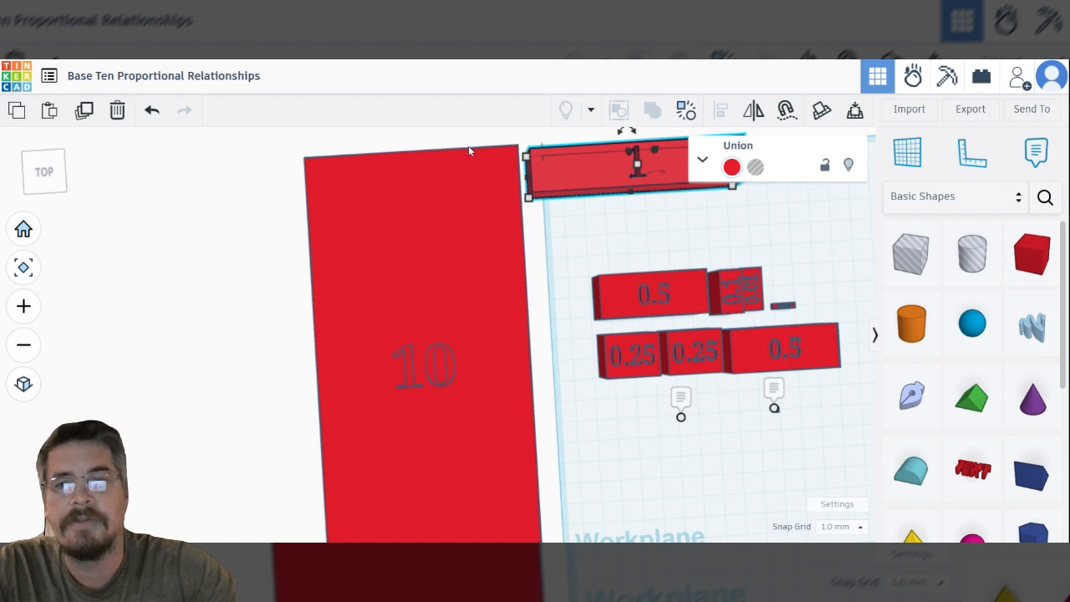
middle_drag(468, 147, 406, 351)
scroll(398, 335, down, 3)
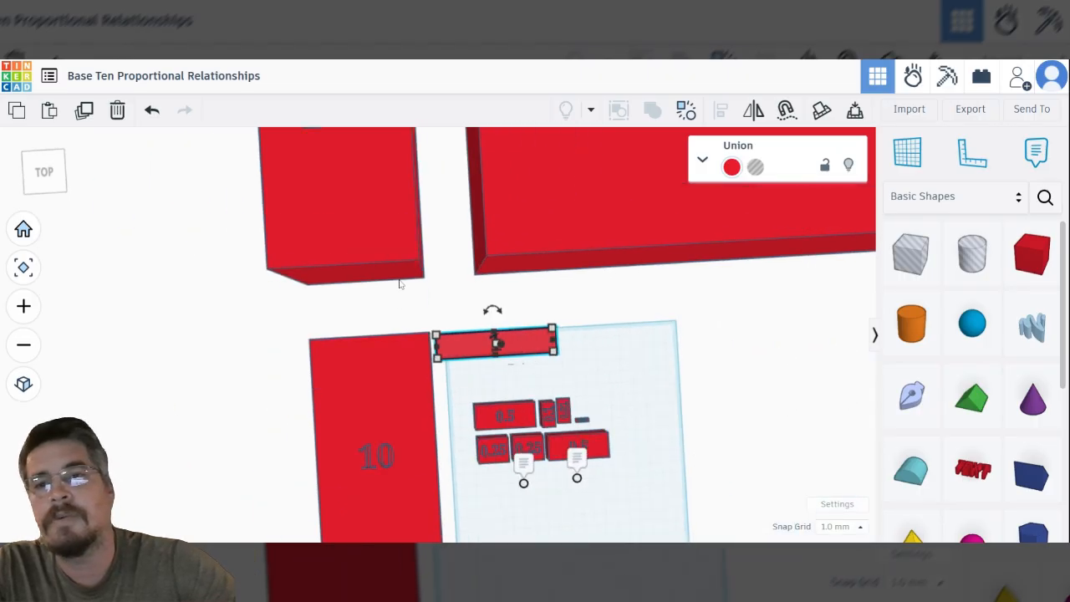
scroll(400, 285, down, 1)
right_drag(226, 201, 234, 213)
right_drag(423, 208, 473, 301)
right_drag(433, 346, 671, 269)
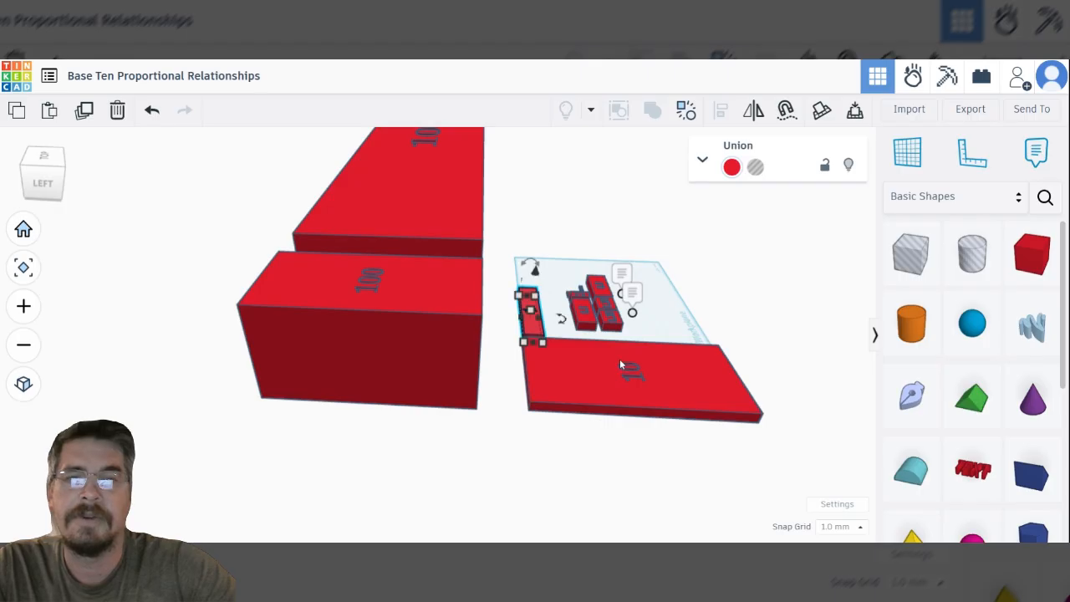
click(411, 352)
click(573, 393)
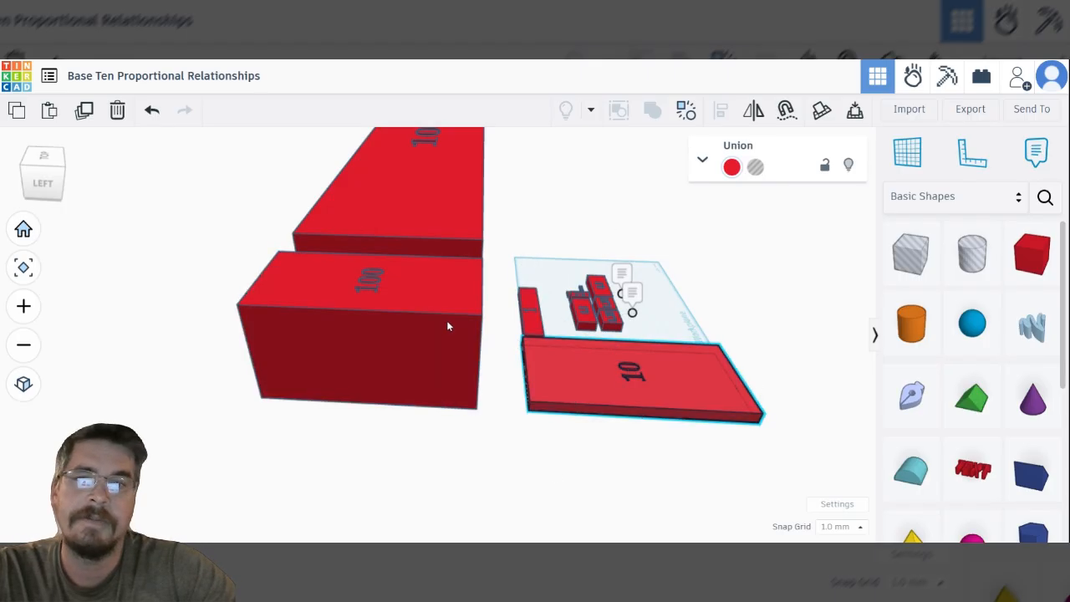
click(410, 303)
right_drag(483, 236, 499, 393)
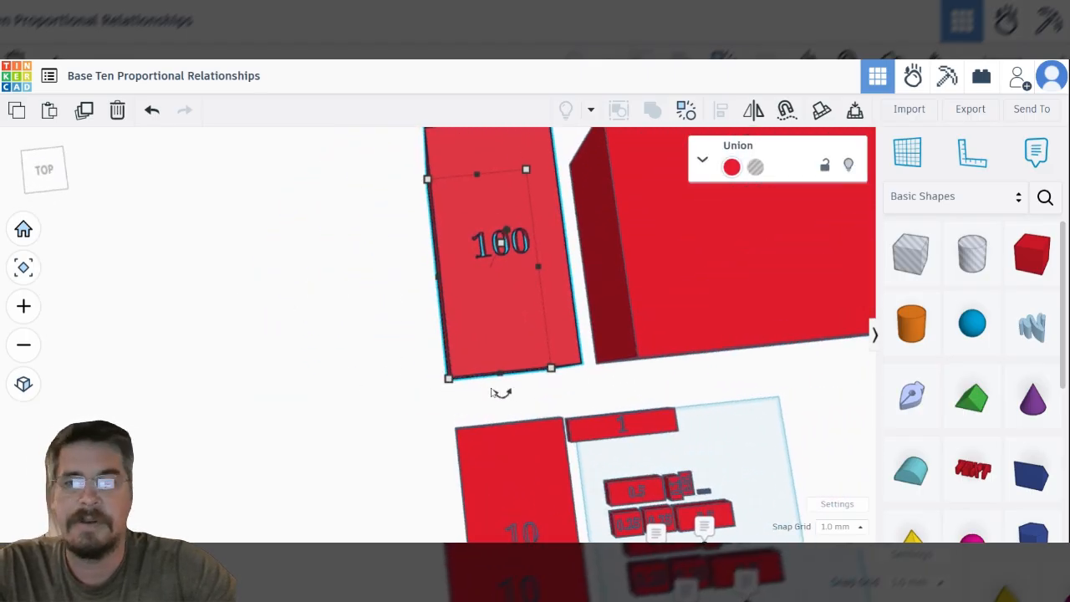
mouse_move(552, 368)
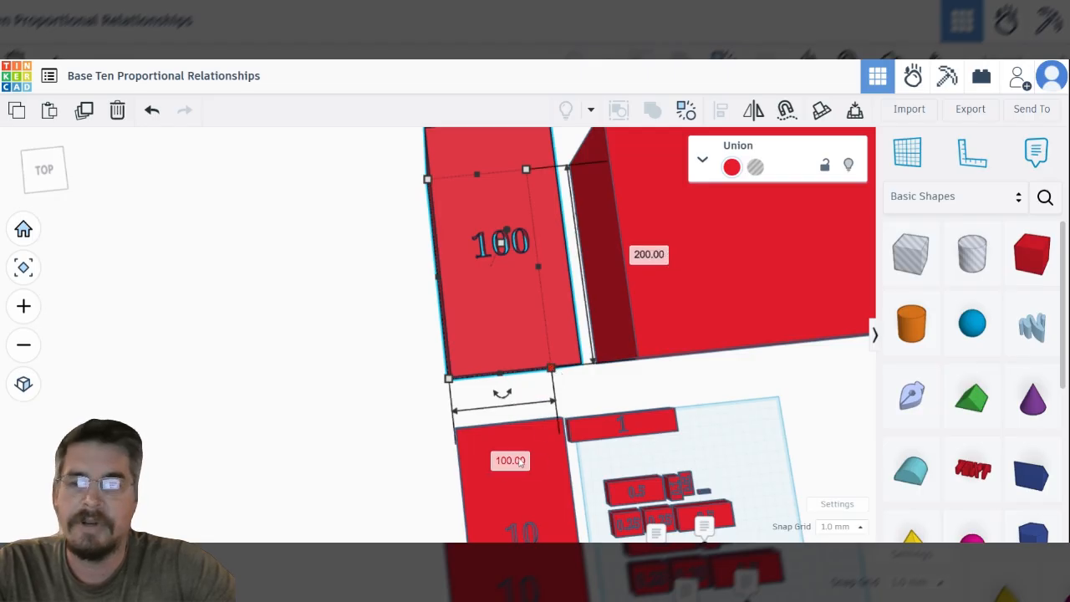
Check the 1000 block's base dimensions and view it together with the smaller blocks.
right_drag(425, 383, 450, 257)
click(450, 258)
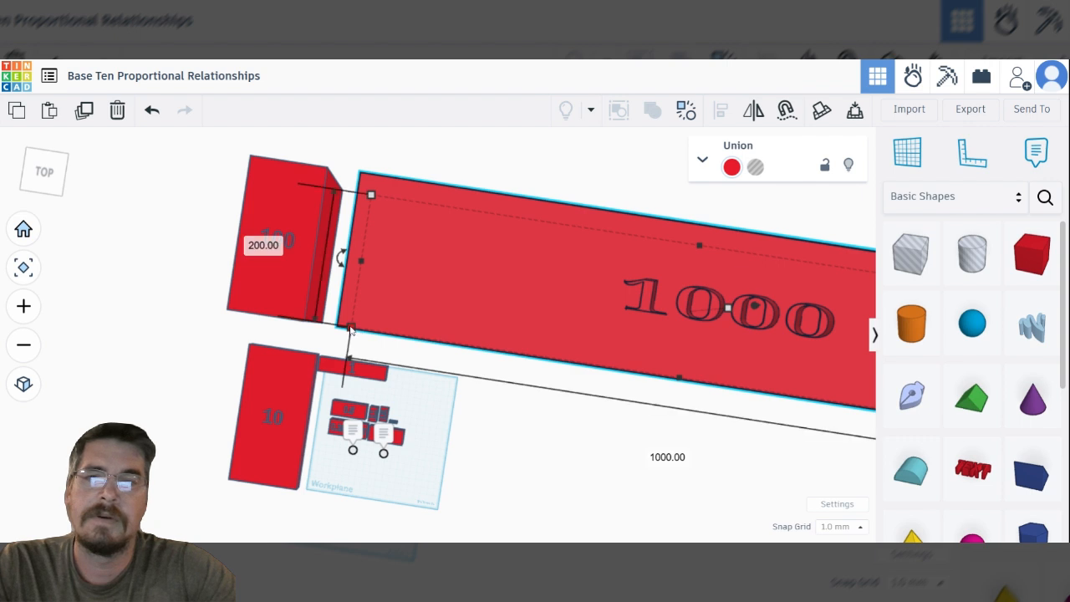
right_drag(496, 378, 611, 259)
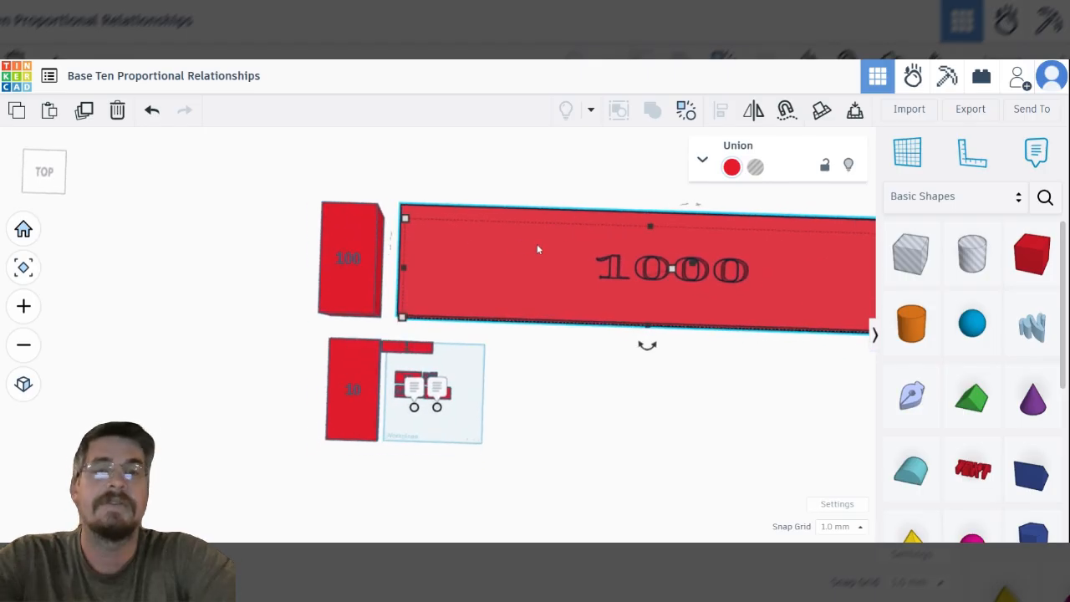
scroll(538, 232, down, 2)
scroll(539, 230, up, 1)
scroll(537, 221, down, 2)
scroll(538, 220, down, 1)
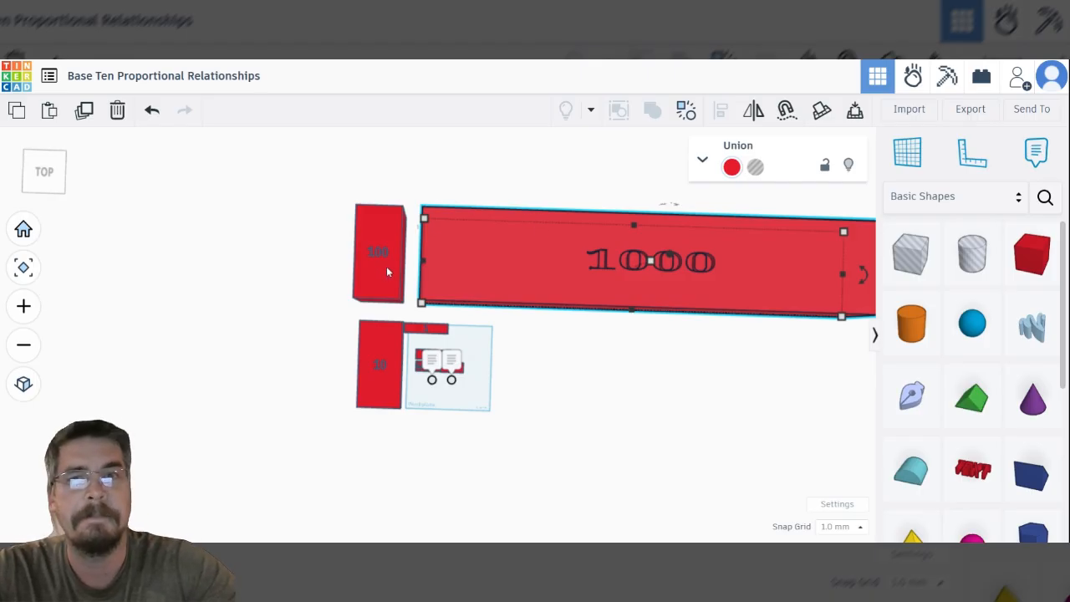
Line up the upper 0.5 block directly beneath the left end of the 1 block, and shift it 29 mm down and 6 mm right.
scroll(518, 352, up, 4)
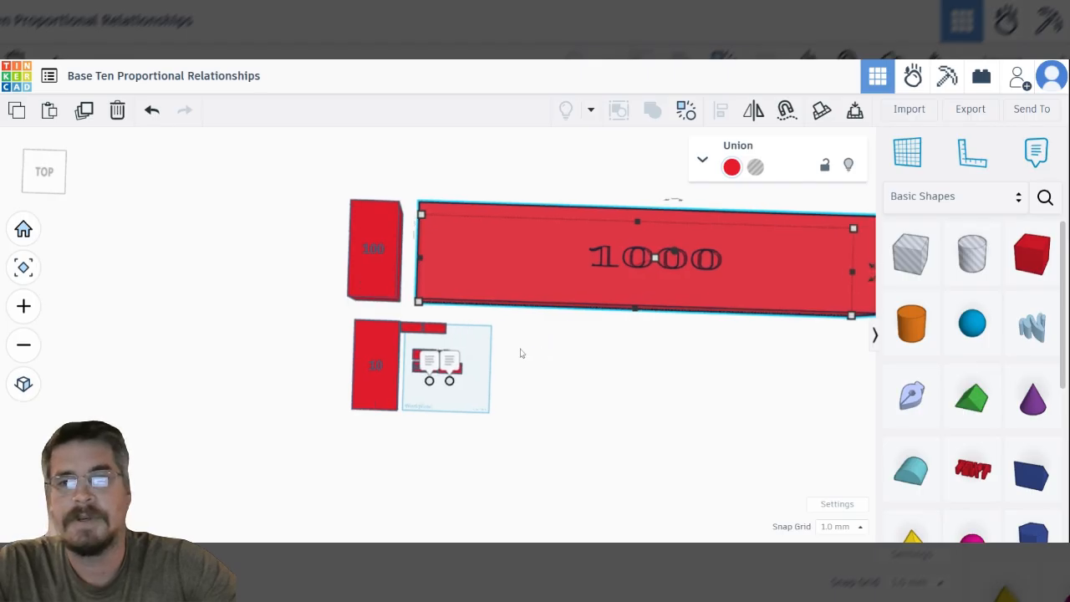
middle_drag(444, 323, 535, 334)
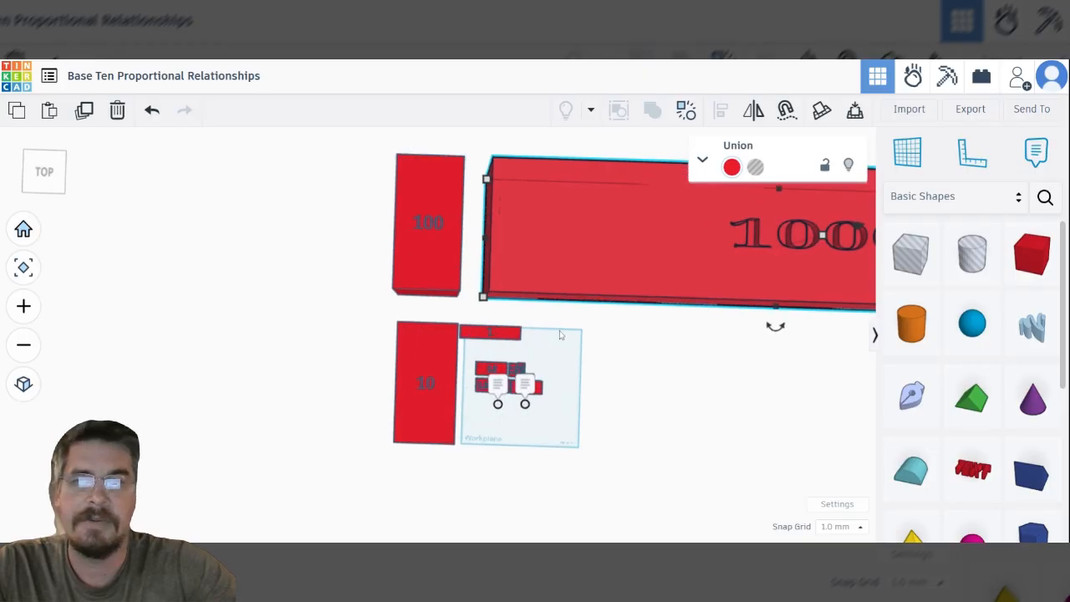
scroll(562, 334, up, 1)
scroll(529, 348, up, 5)
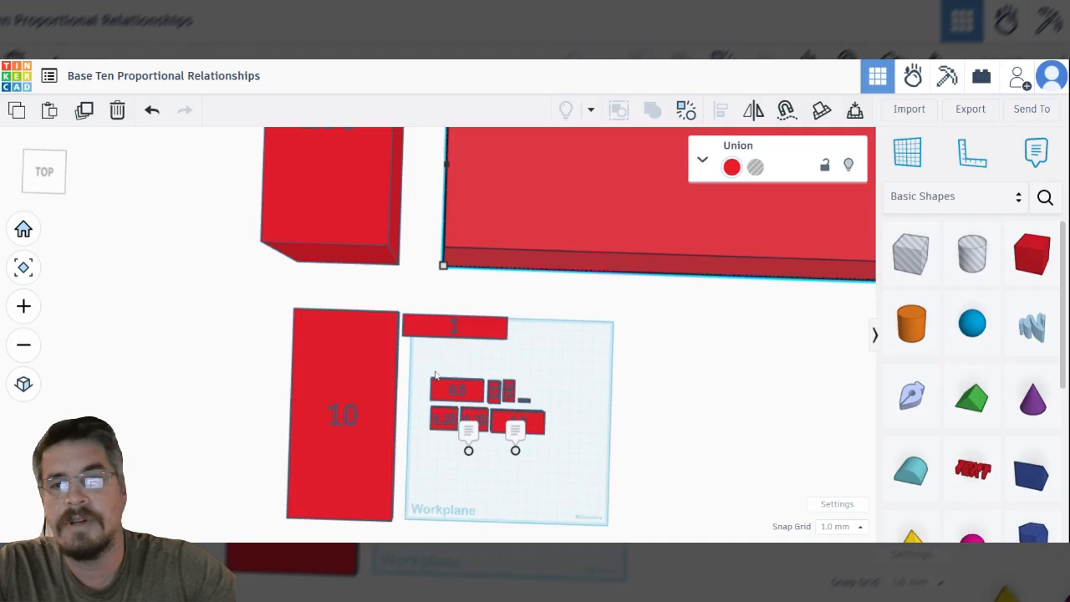
middle_drag(426, 376, 488, 366)
scroll(568, 346, up, 5)
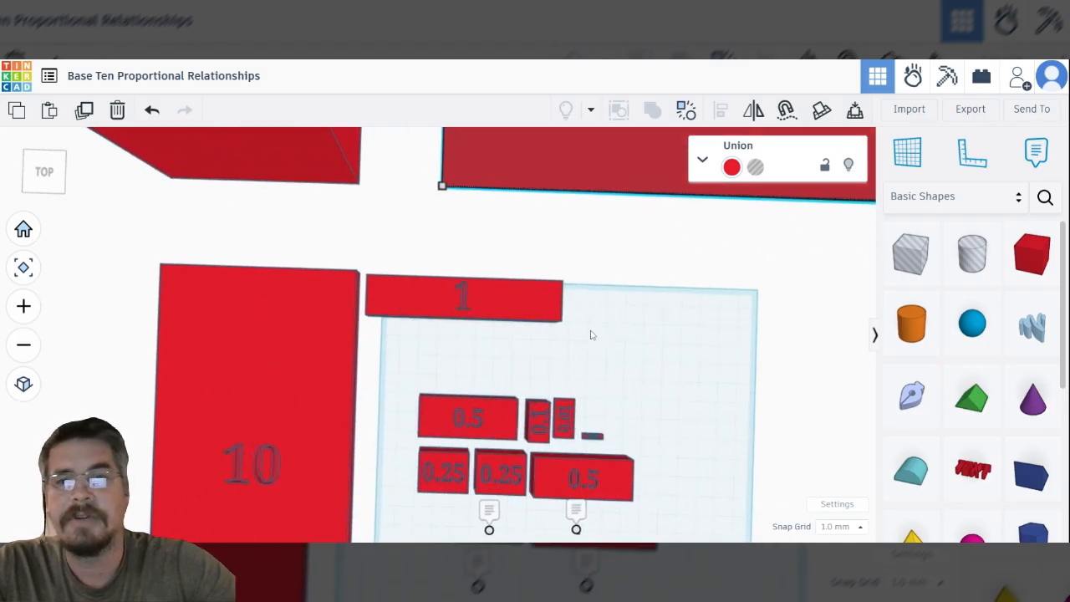
scroll(601, 330, up, 5)
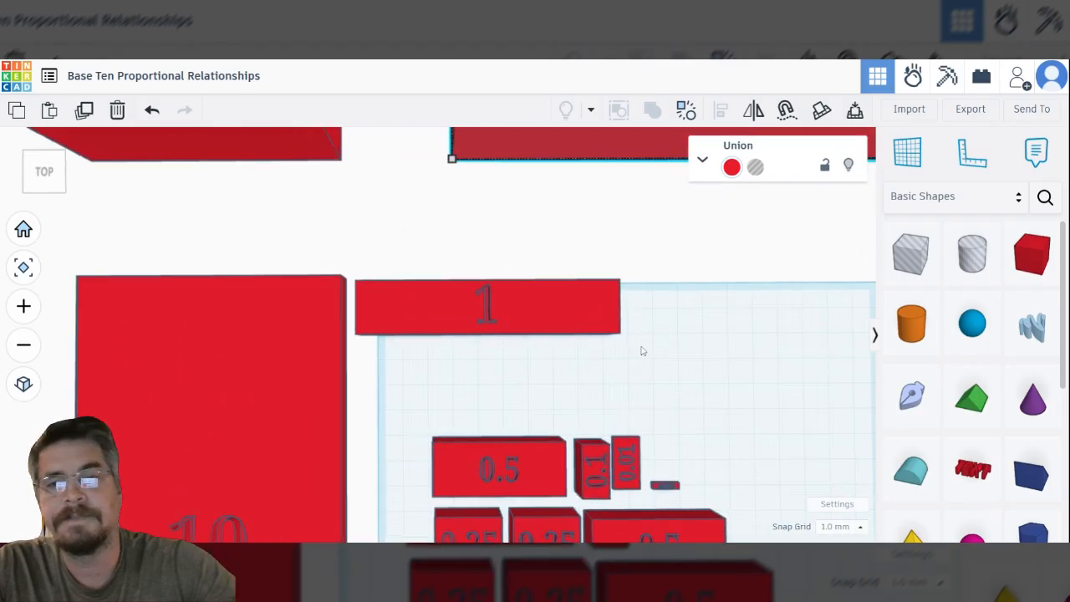
scroll(643, 351, up, 2)
middle_drag(516, 365, 535, 348)
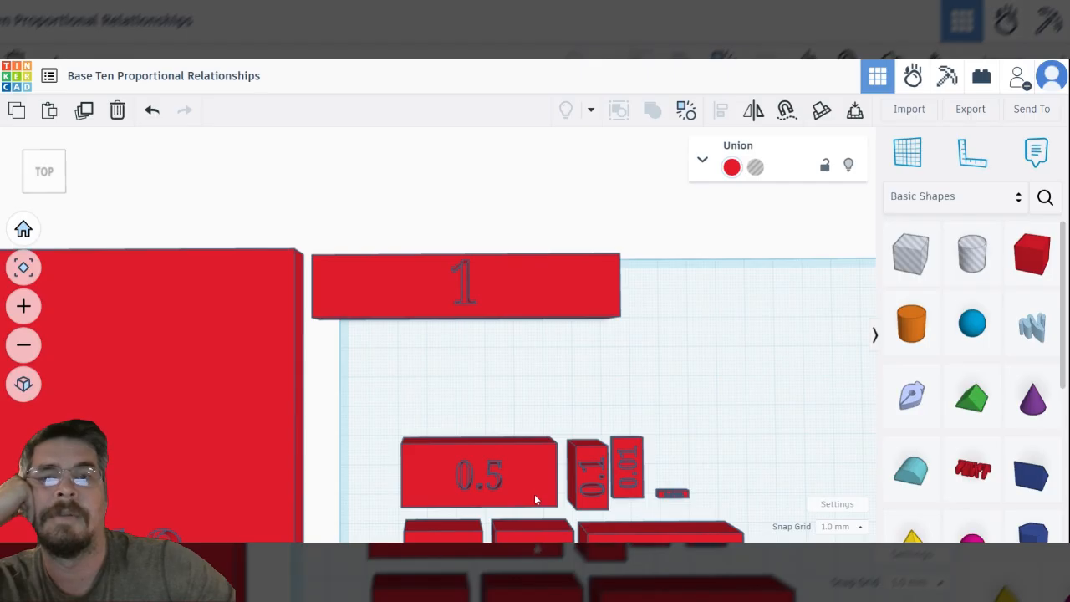
drag(534, 494, 446, 372)
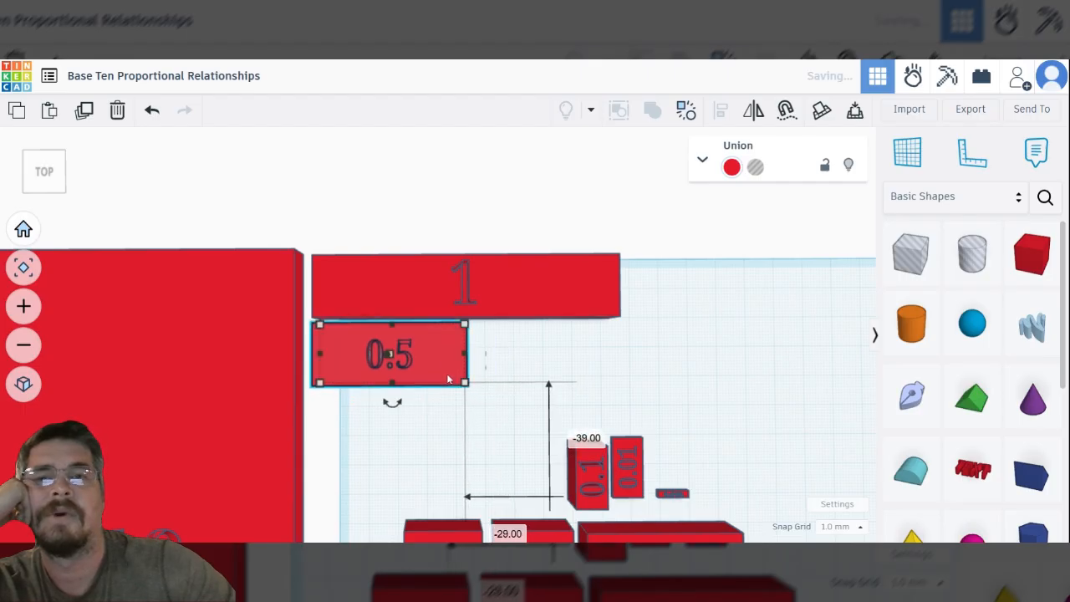
click(529, 361)
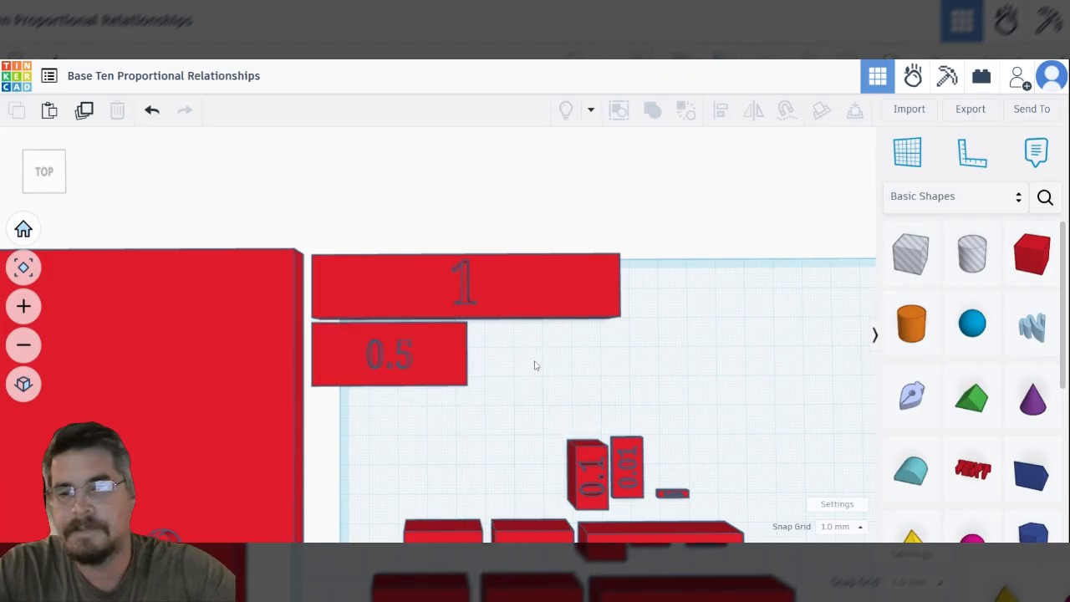
middle_drag(536, 352, 571, 347)
drag(489, 361, 508, 446)
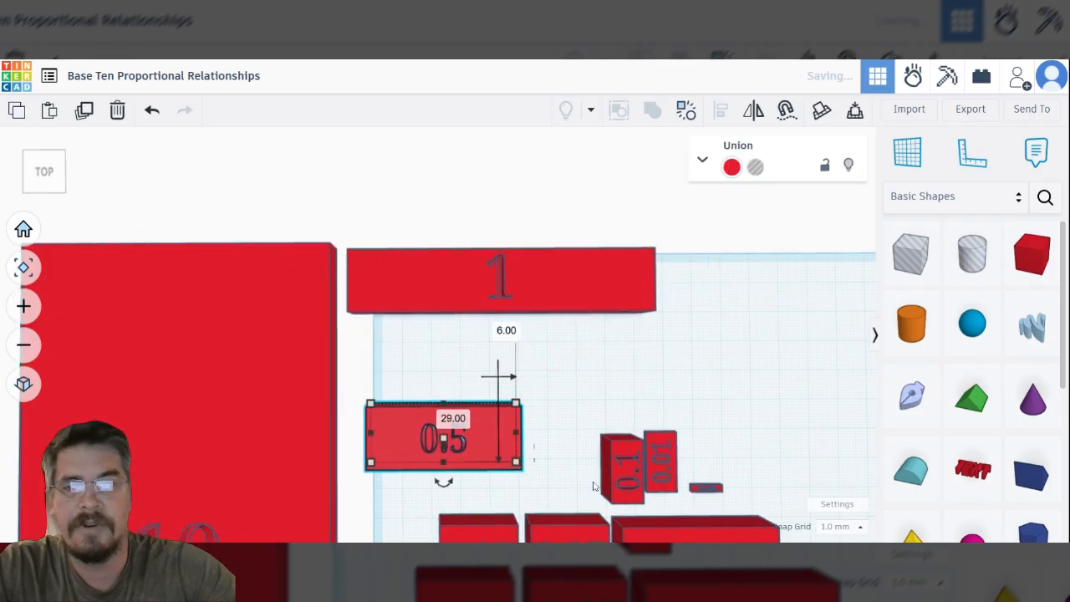
Turn the 0.1 block horizontal and place it just beneath the left end of the 1 block.
drag(629, 480, 632, 360)
right_drag(710, 362, 688, 357)
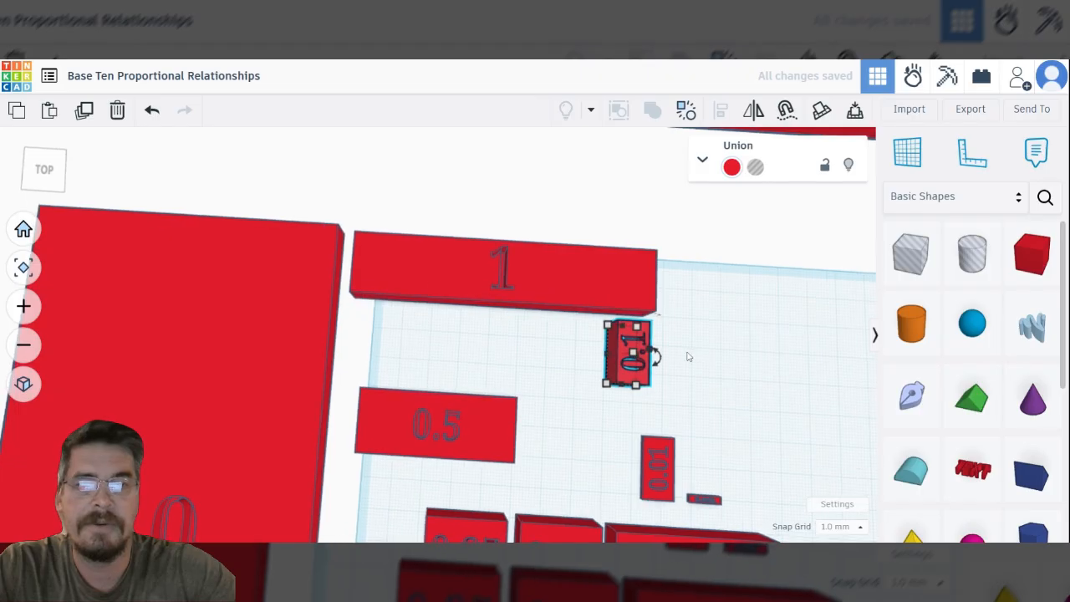
drag(656, 356, 374, 331)
right_drag(499, 353, 466, 366)
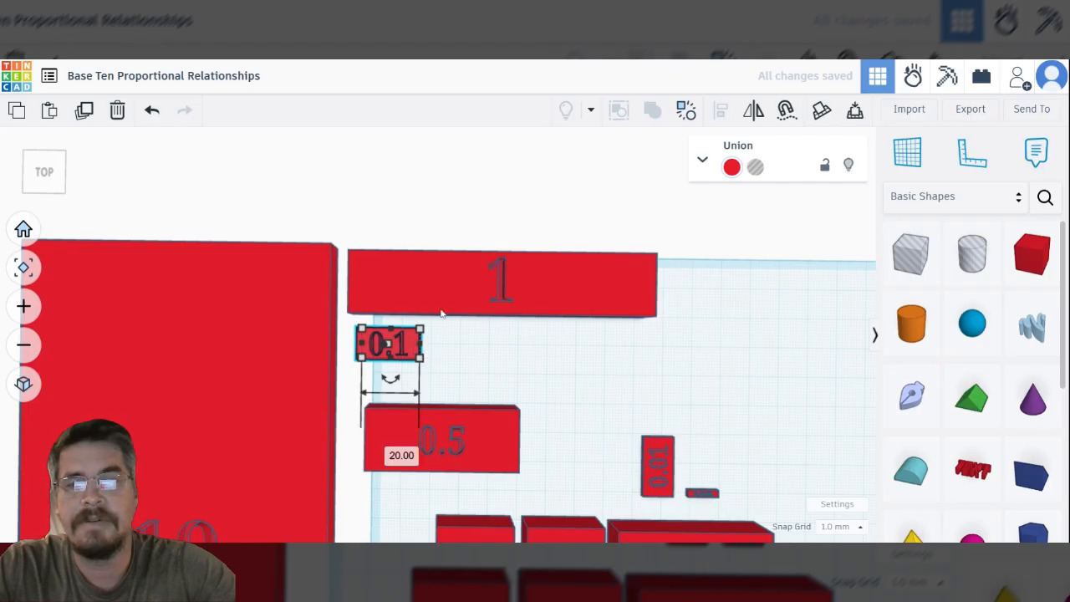
click(468, 282)
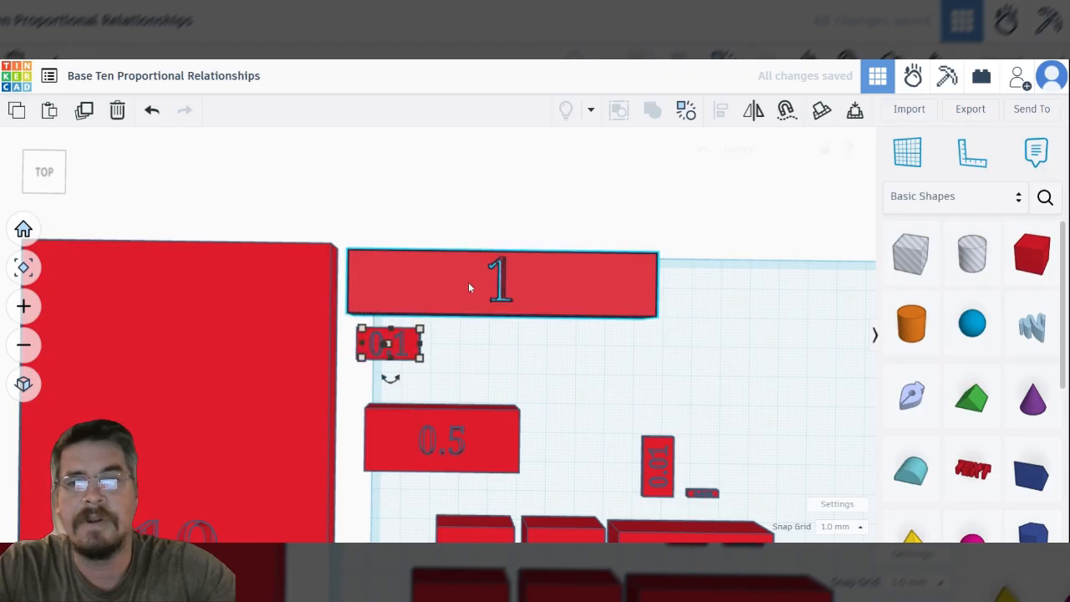
click(412, 365)
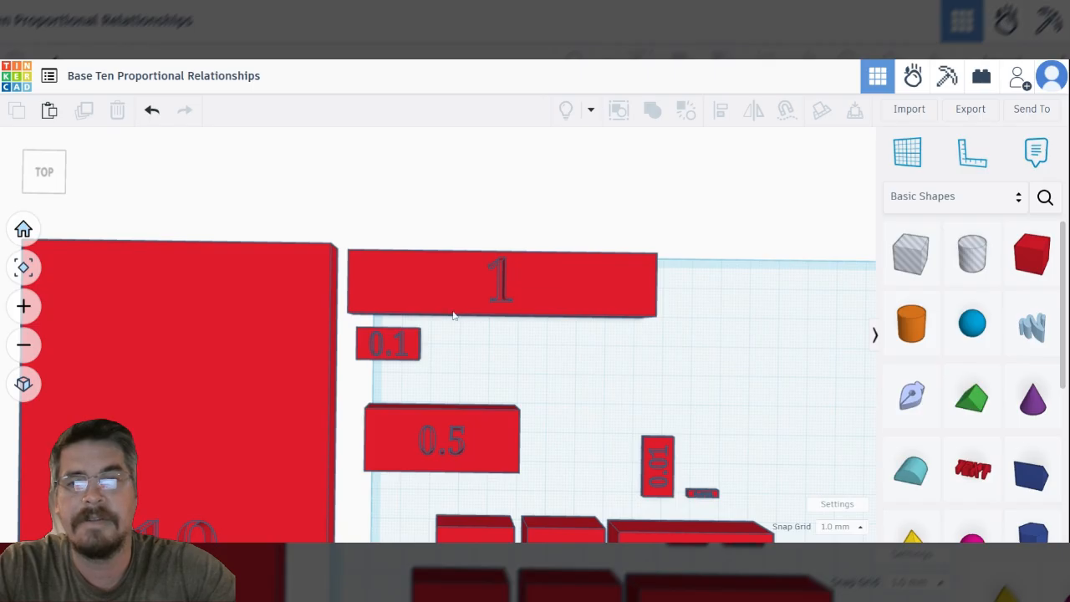
Move the 0.01 block below the middle of the 1 block and rotate it 90° to lie horizontally.
drag(659, 480, 488, 369)
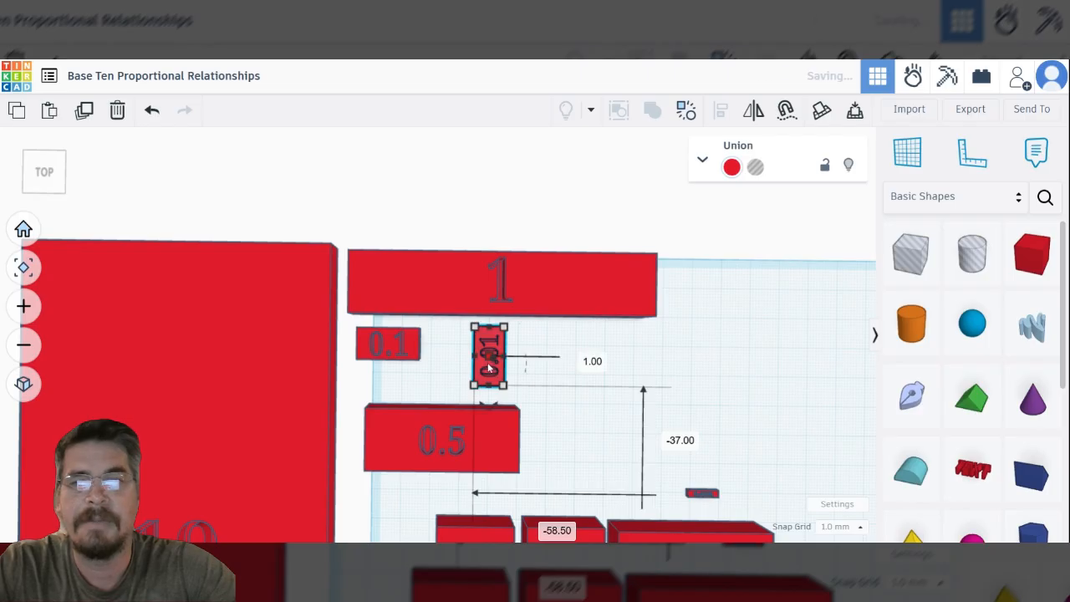
drag(495, 406, 420, 369)
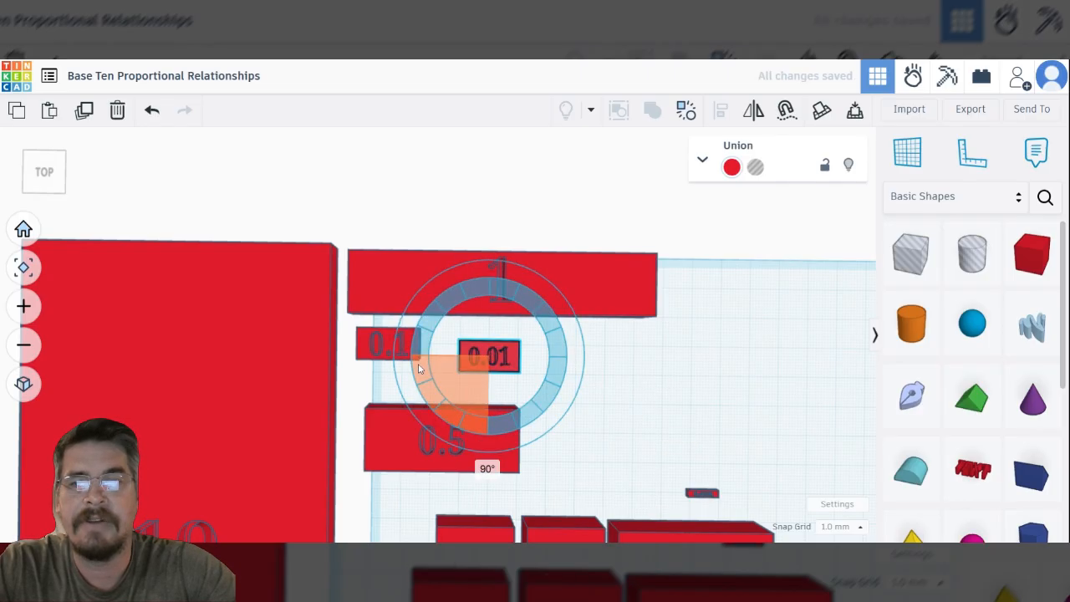
Move the 0.01 block 11 mm left and 4 mm up so it sits beside the 0.1 block under the 1 block.
scroll(538, 377, up, 3)
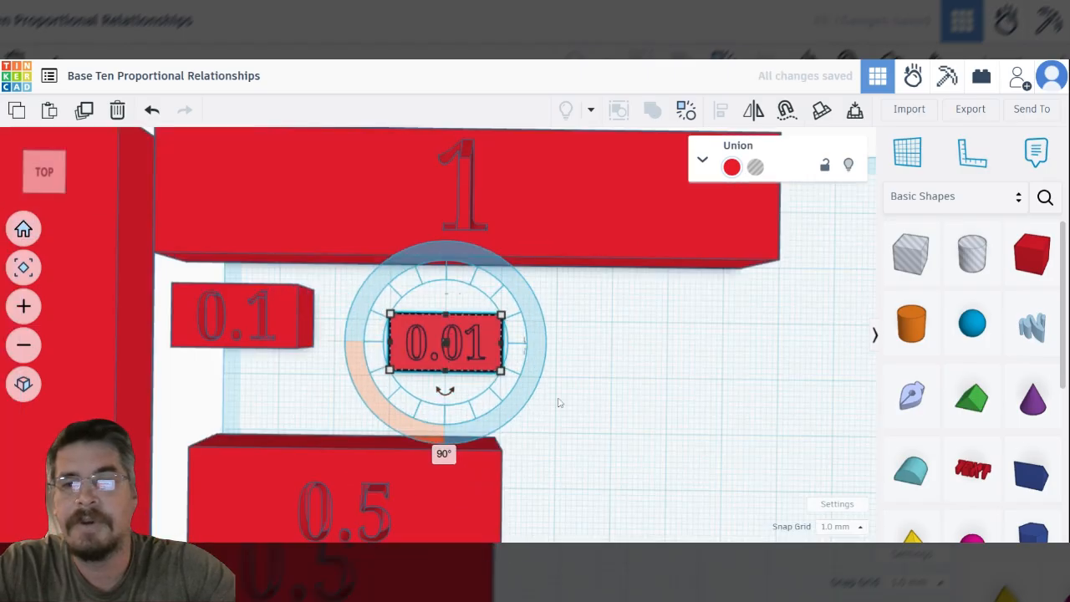
click(556, 409)
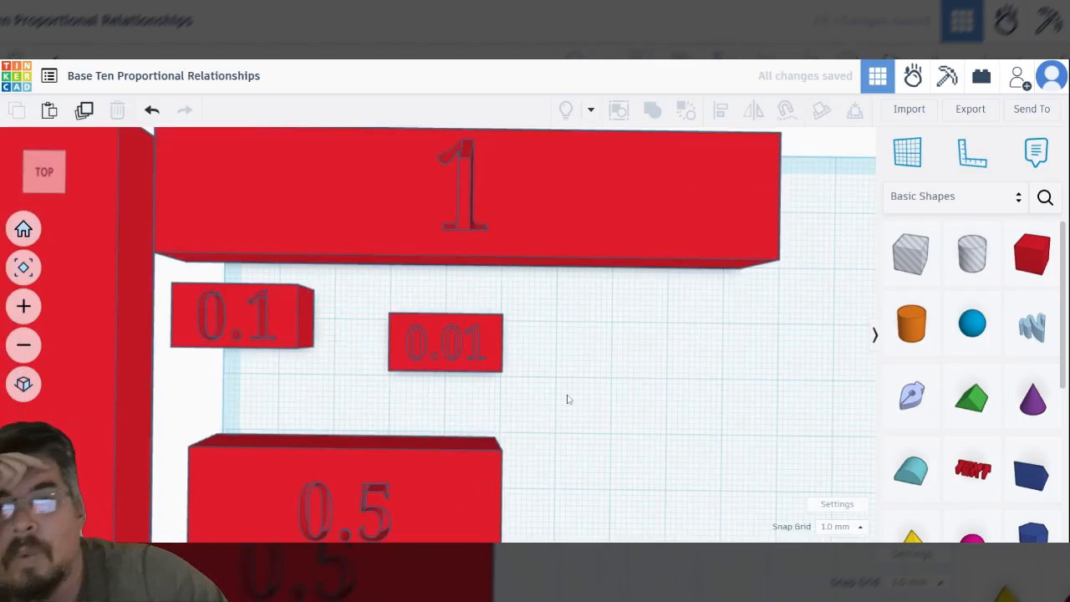
drag(457, 357, 405, 328)
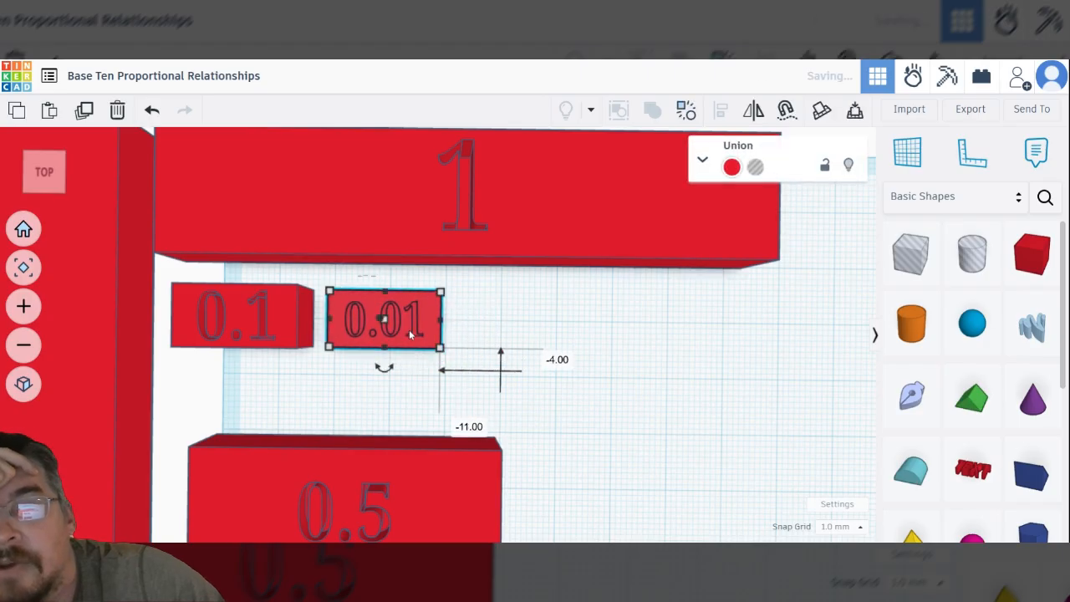
Compare the 0.01, 0.1 and 1 blocks by selecting each and viewing them together from above.
right_drag(383, 405, 397, 427)
right_drag(386, 434, 390, 410)
scroll(391, 411, up, 4)
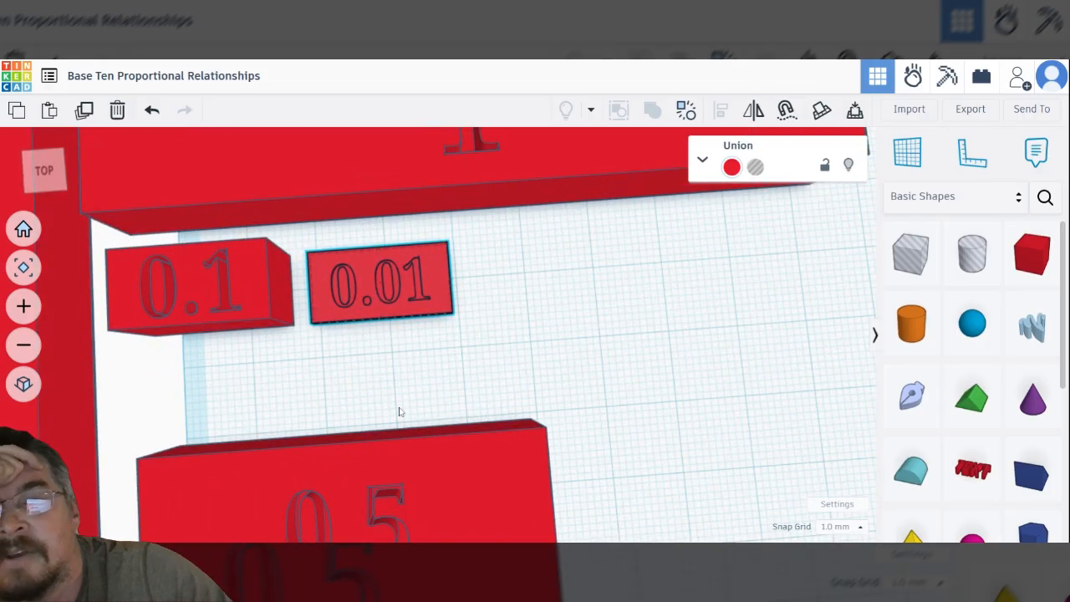
click(265, 307)
mouse_move(328, 380)
right_down()
mouse_move(329, 354)
mouse_move(337, 372)
right_up()
click(405, 279)
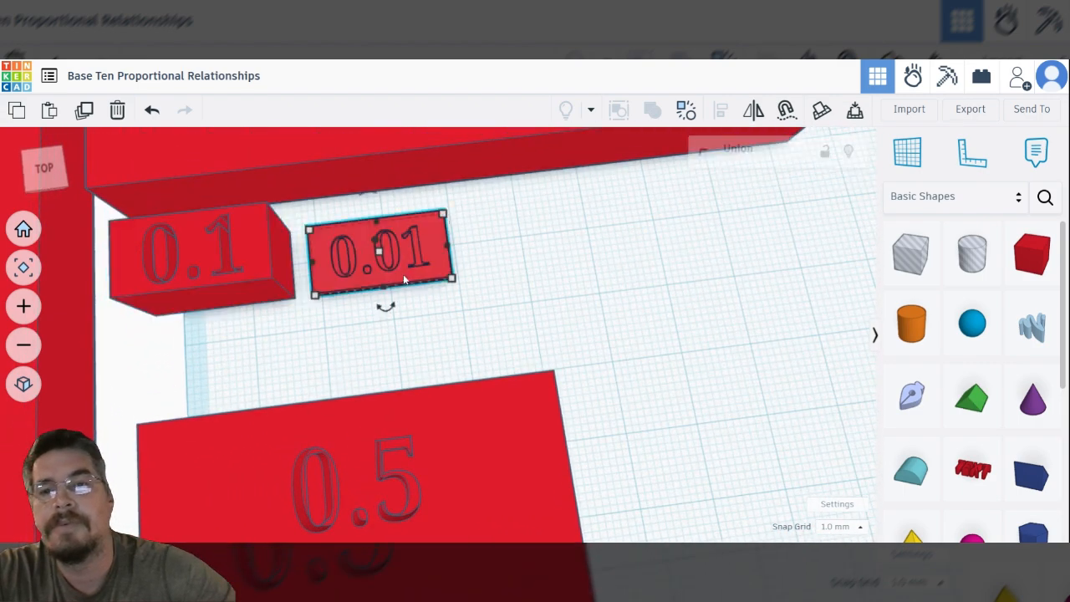
click(274, 262)
scroll(277, 278, down, 3)
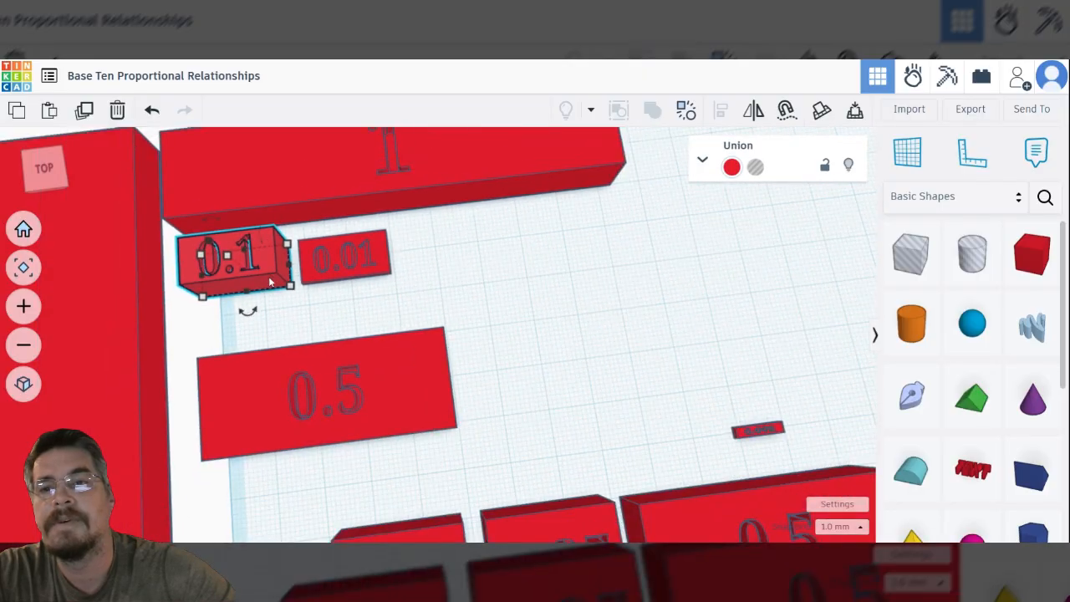
click(323, 200)
scroll(435, 272, down, 3)
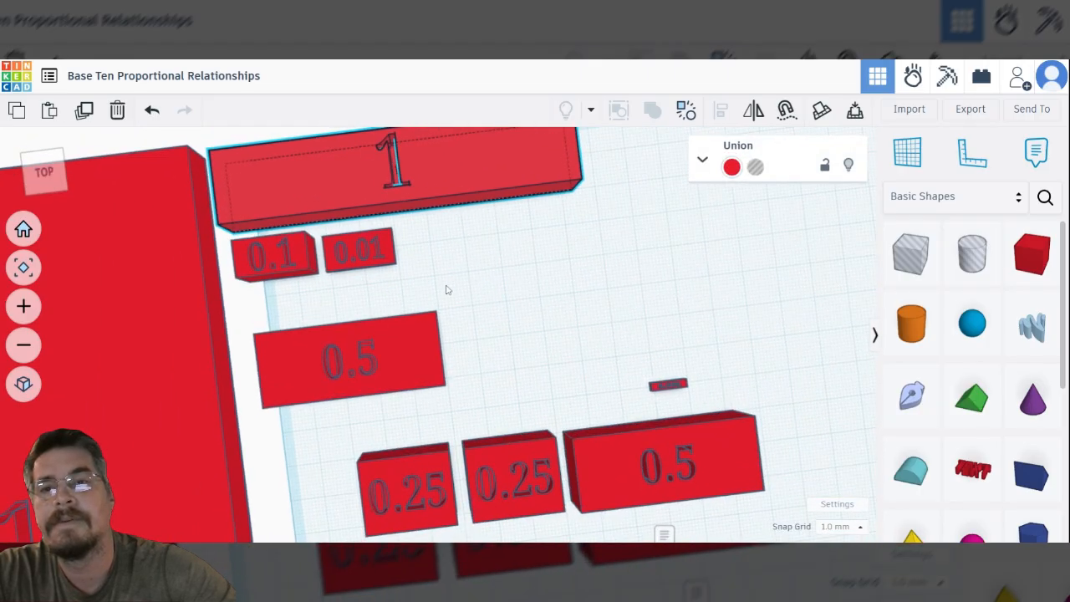
Move the 0.001 block beside the right end of the 0.01 block, keeping it parallel to that block.
scroll(458, 290, up, 2)
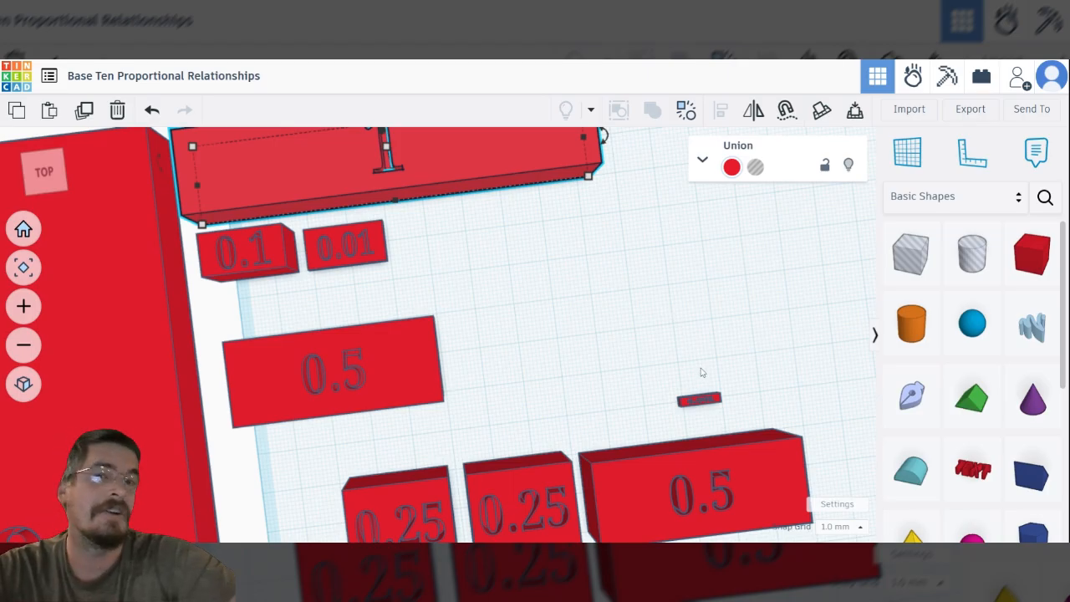
drag(704, 405, 428, 259)
drag(416, 218, 398, 216)
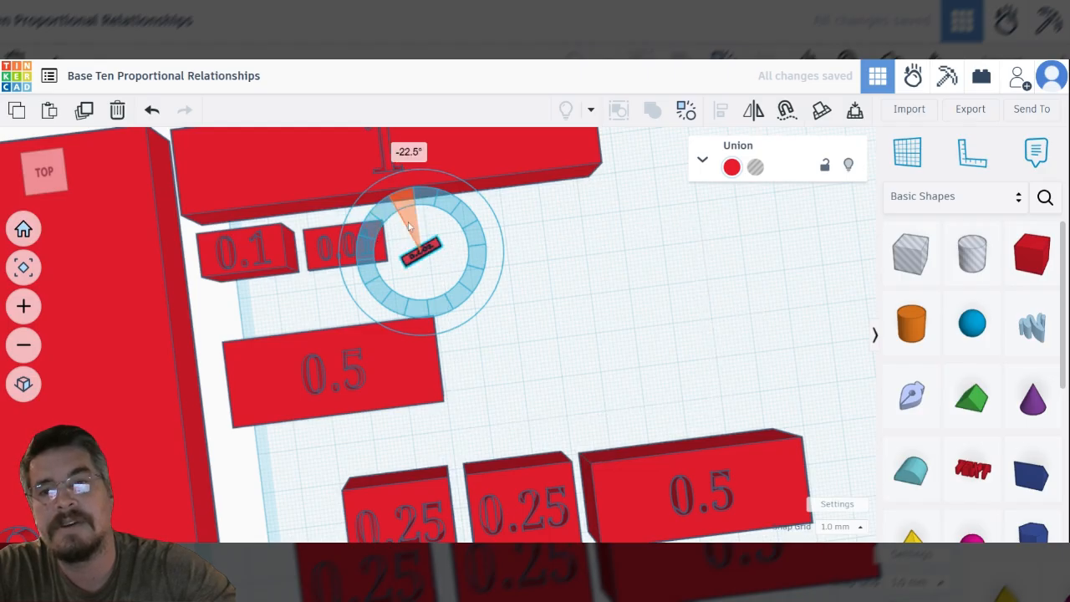
drag(415, 226, 415, 226)
Examine the 0.01 and 0.001 blocks up close, selecting each one to compare their sizes.
scroll(432, 281, up, 4)
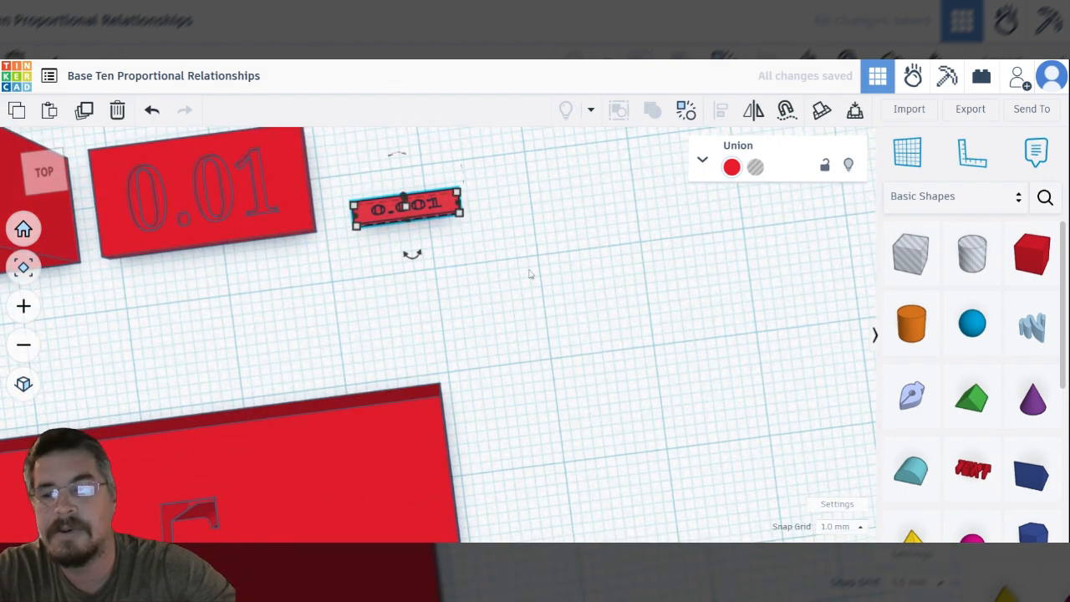
right_drag(538, 264, 488, 248)
scroll(526, 260, up, 2)
click(221, 213)
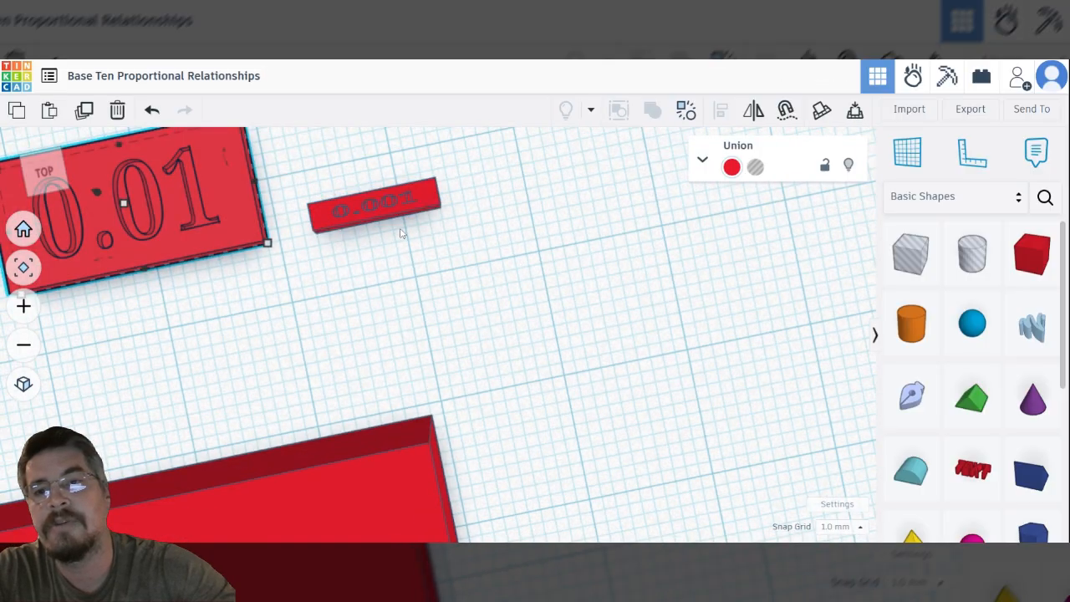
click(389, 207)
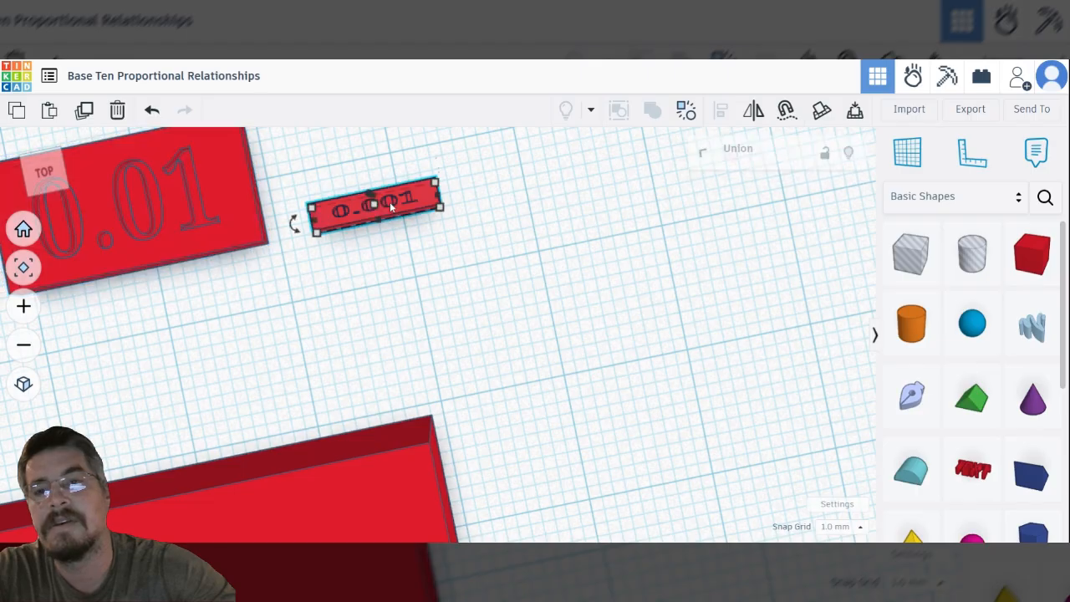
Inspect the 0.001 block's proportions and thickness from its right end, next to the 0.01 block.
scroll(389, 209, down, 3)
right_drag(486, 293, 313, 249)
right_drag(418, 299, 324, 504)
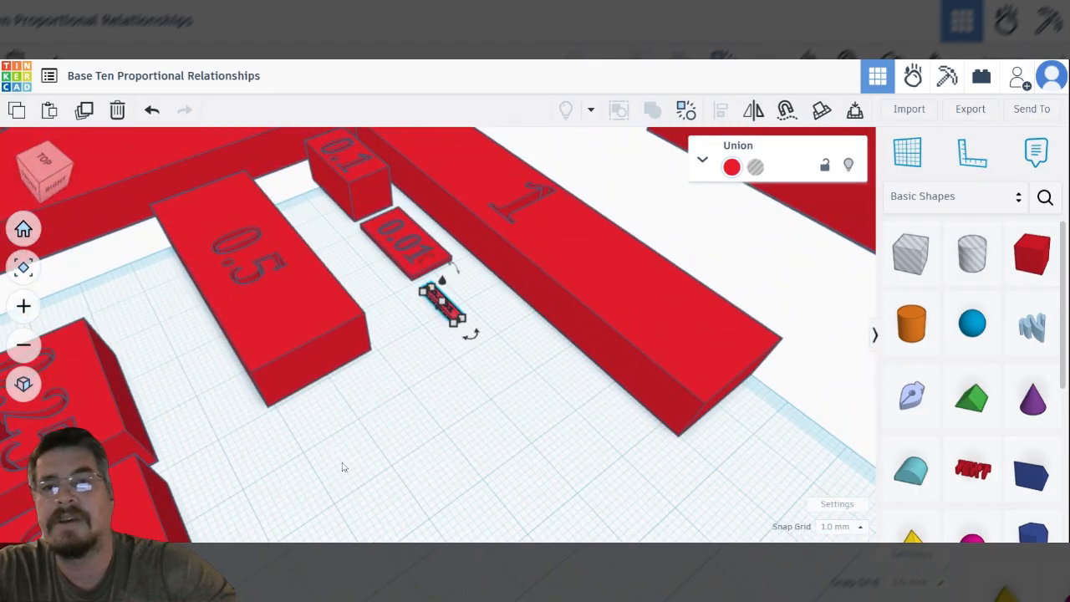
right_drag(497, 348, 340, 302)
scroll(360, 301, up, 5)
scroll(360, 279, up, 4)
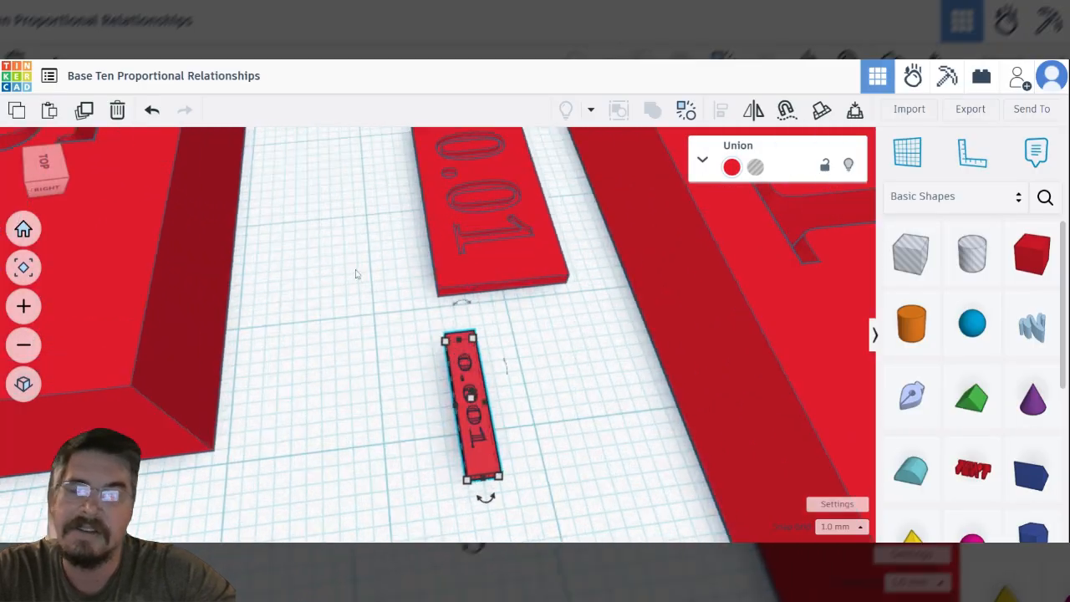
right_drag(420, 352, 472, 305)
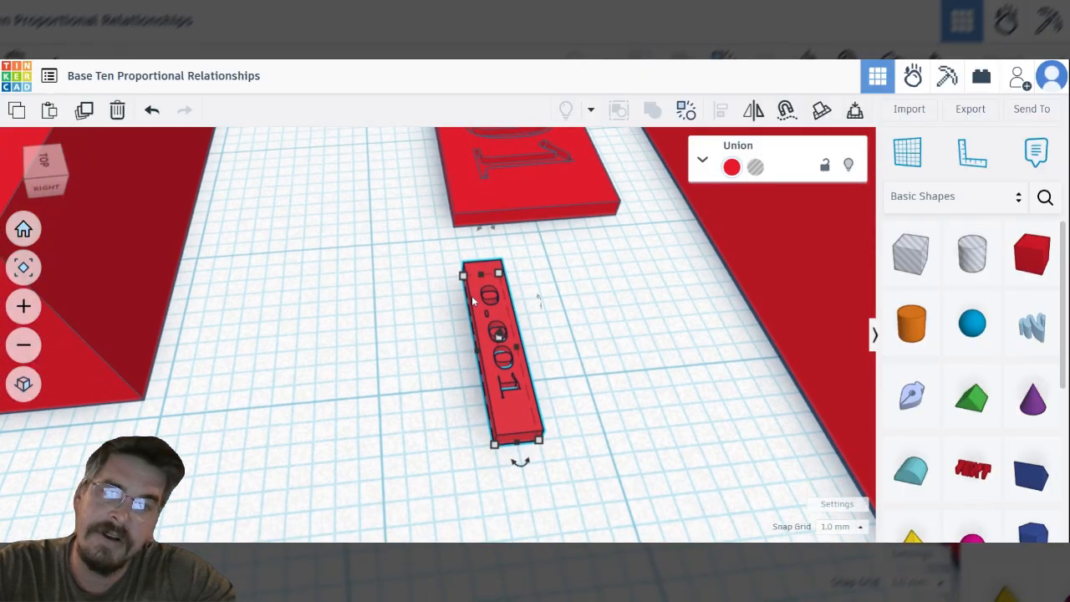
click(443, 298)
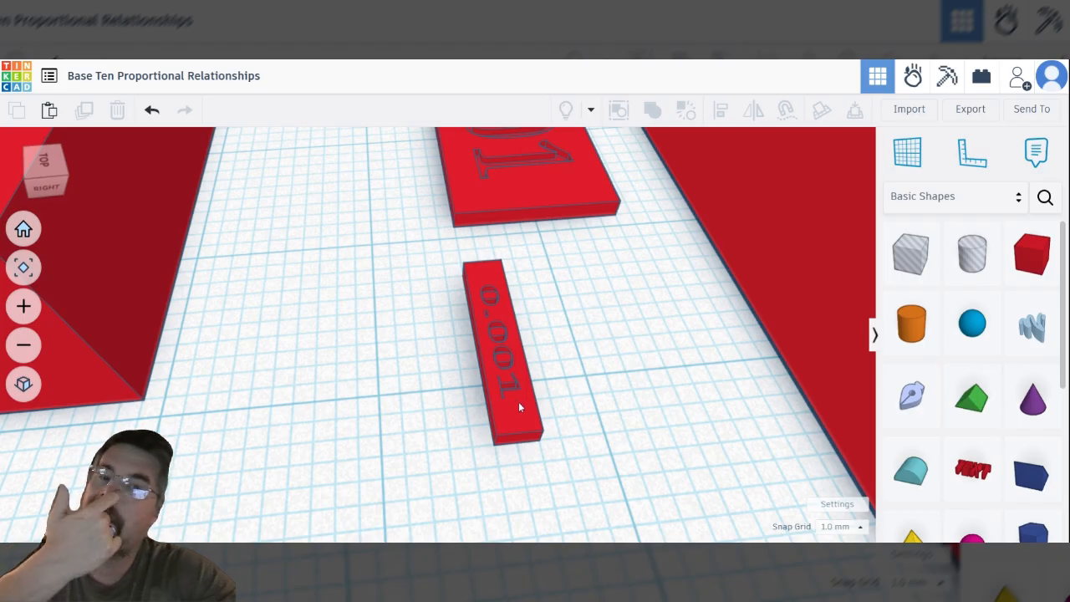
Compare the decimal blocks in ascending order, selecting 0.001, 0.01, 0.1 and finally the 1 block.
scroll(433, 298, down, 4)
right_drag(404, 272, 428, 411)
click(479, 396)
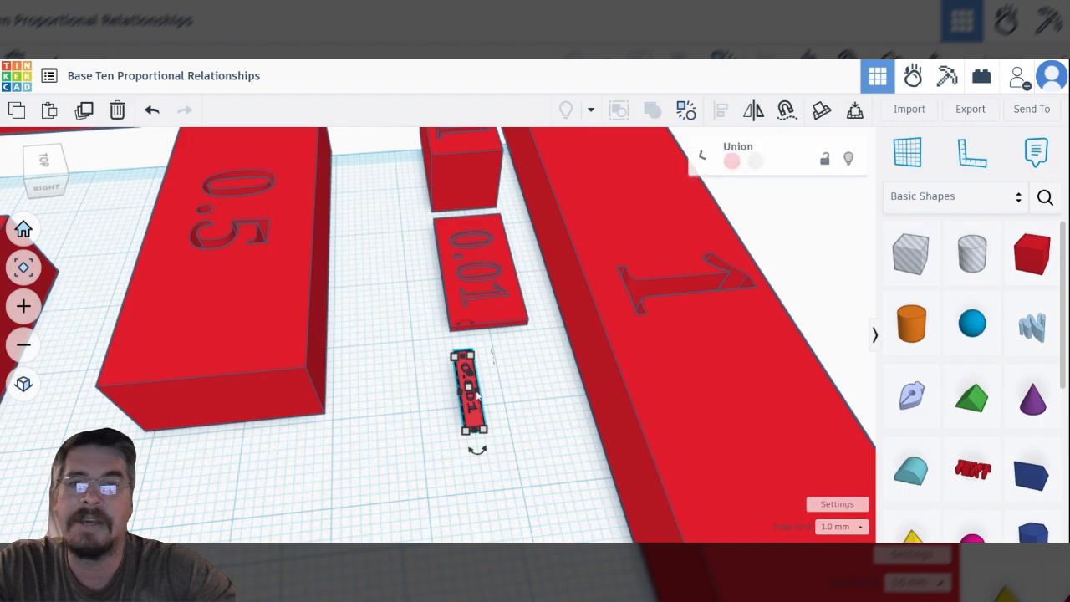
click(482, 287)
right_drag(397, 272, 629, 404)
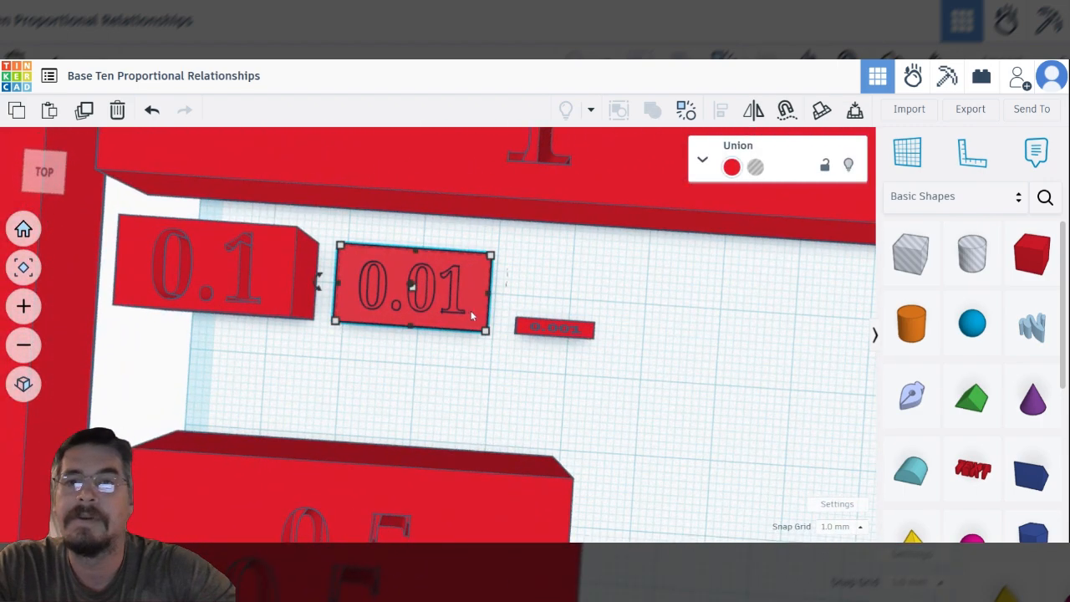
click(234, 254)
right_drag(262, 351, 428, 375)
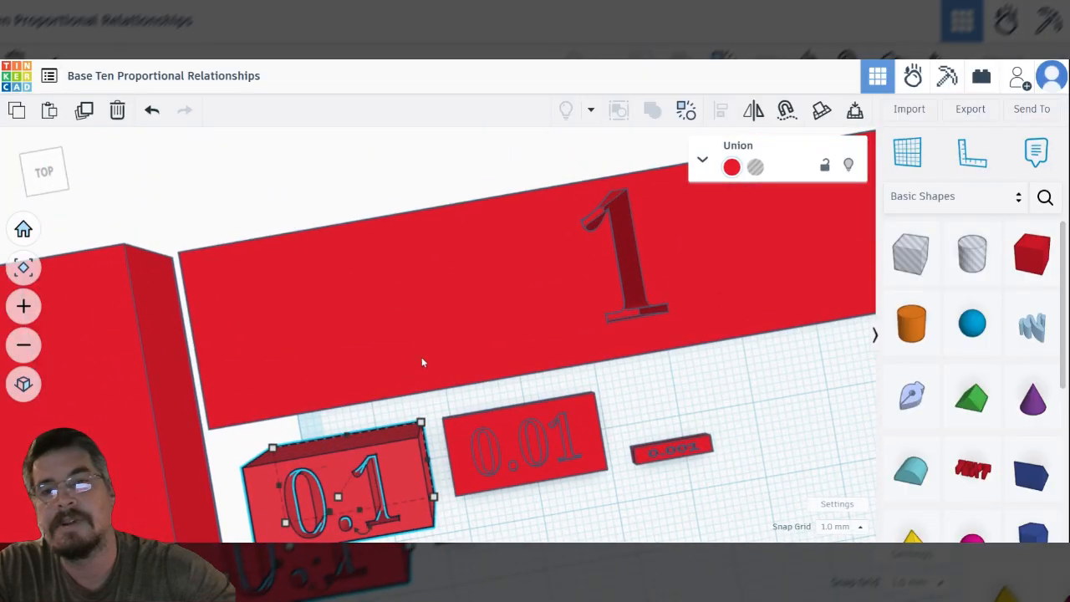
click(418, 334)
Examine the 10, 100 and 1000 blocks in turn, then compare the whole block arrangement from above.
scroll(399, 297, down, 3)
scroll(379, 287, down, 5)
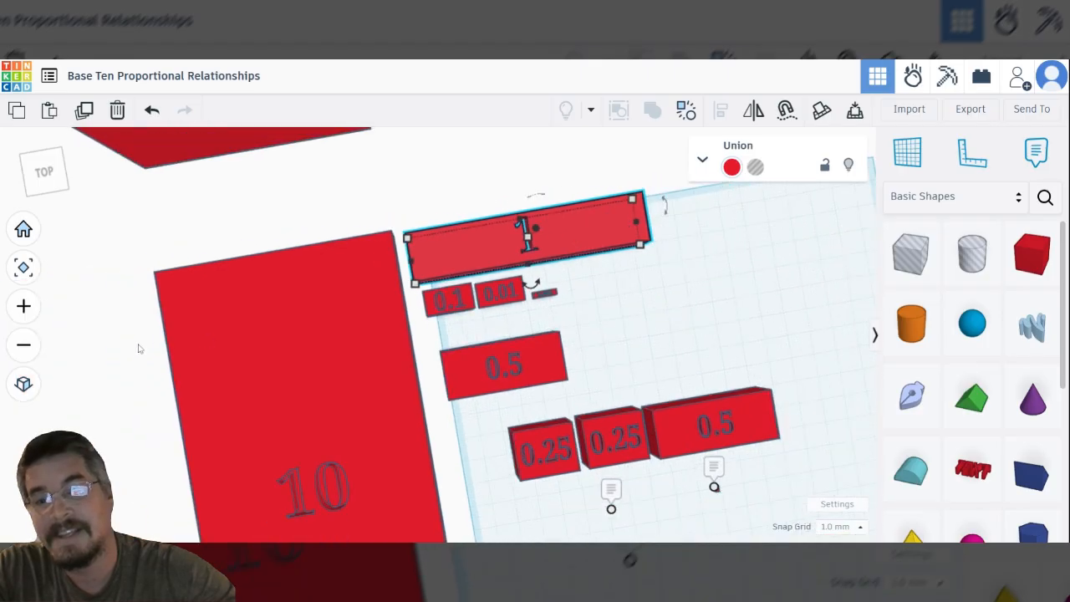
scroll(167, 368, down, 5)
middle_drag(270, 191, 403, 597)
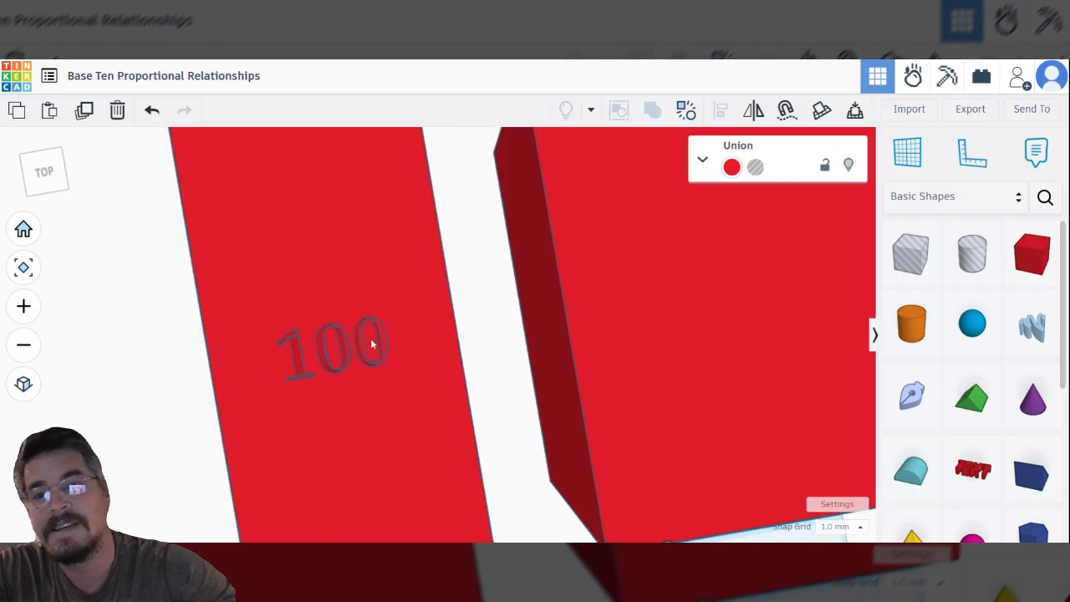
middle_drag(492, 315, 181, 342)
scroll(321, 316, down, 2)
right_drag(320, 321, 507, 294)
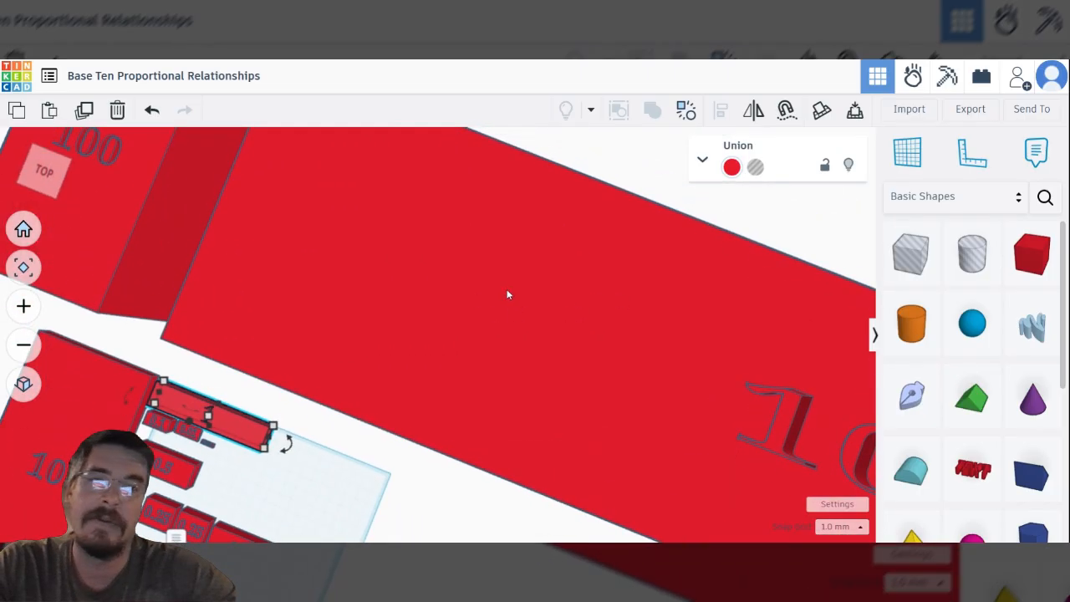
scroll(506, 284, down, 5)
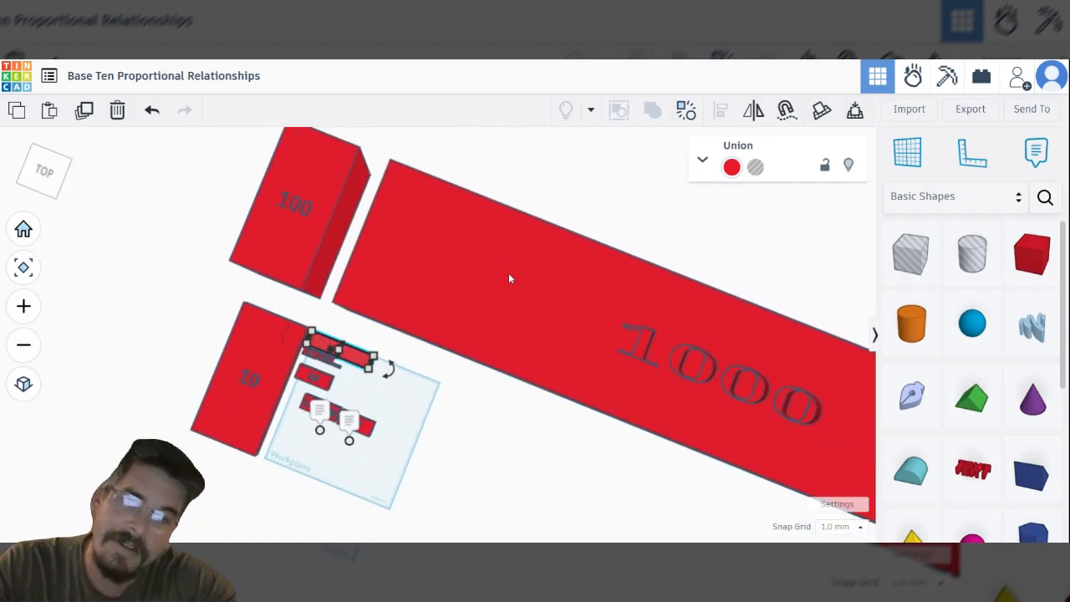
middle_drag(597, 215, 420, 173)
right_drag(428, 419, 508, 446)
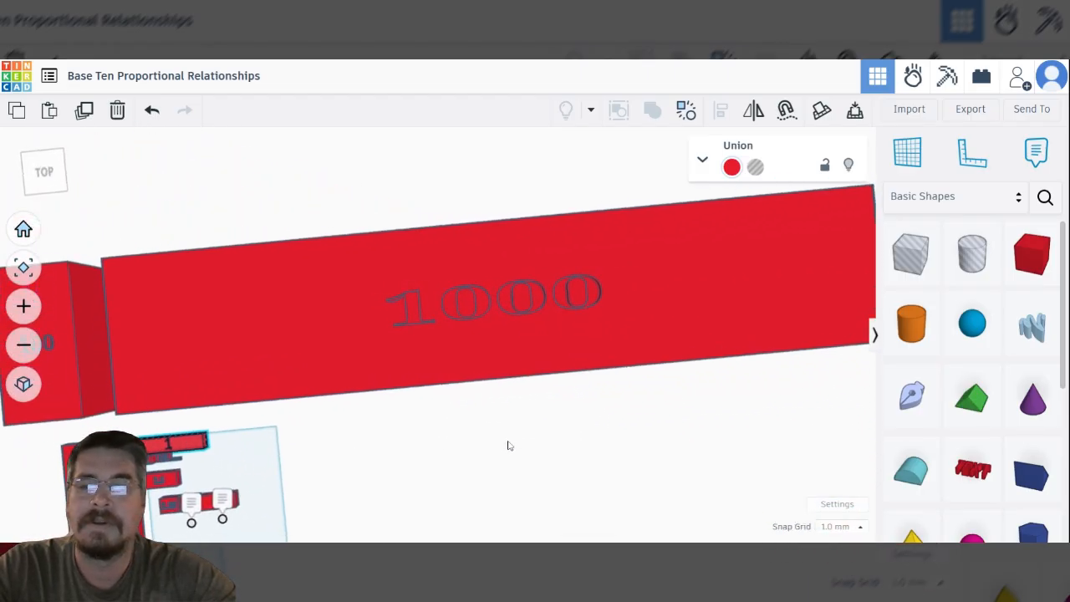
scroll(502, 427, down, 5)
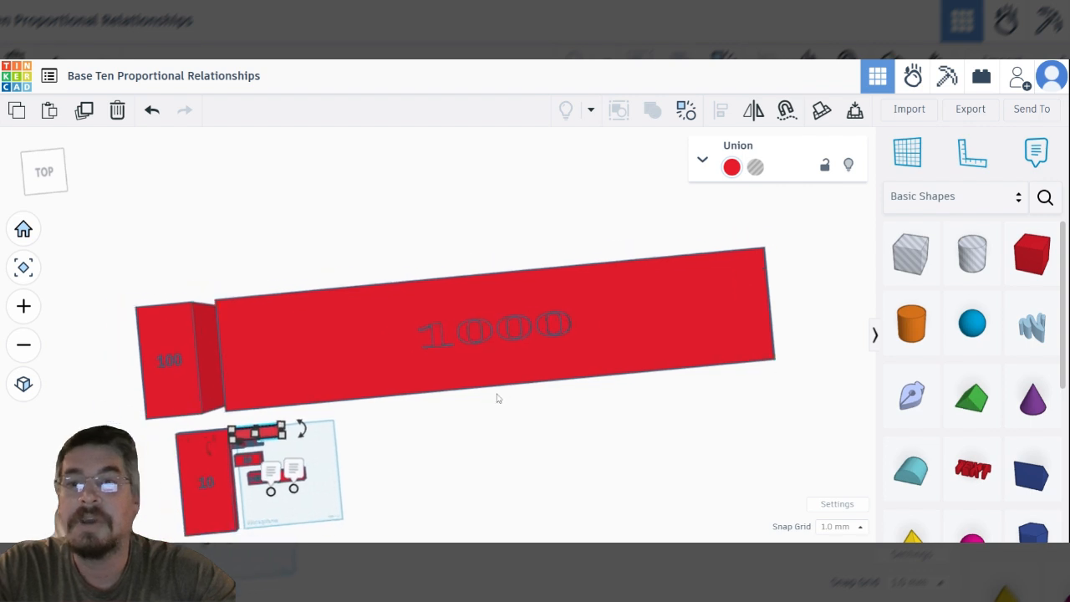
right_drag(485, 430, 483, 427)
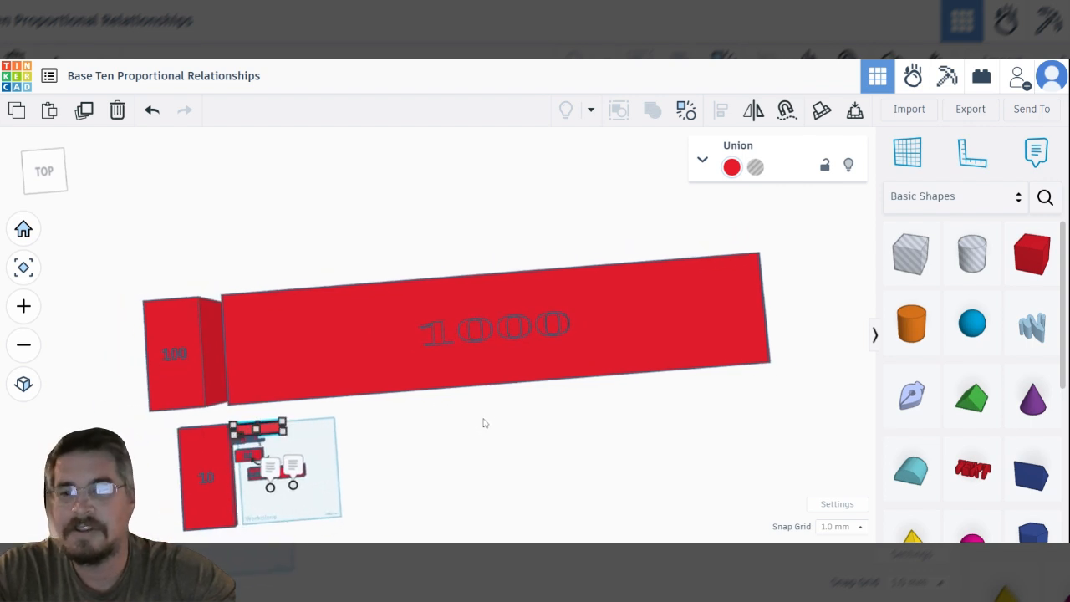
middle_drag(441, 431, 459, 363)
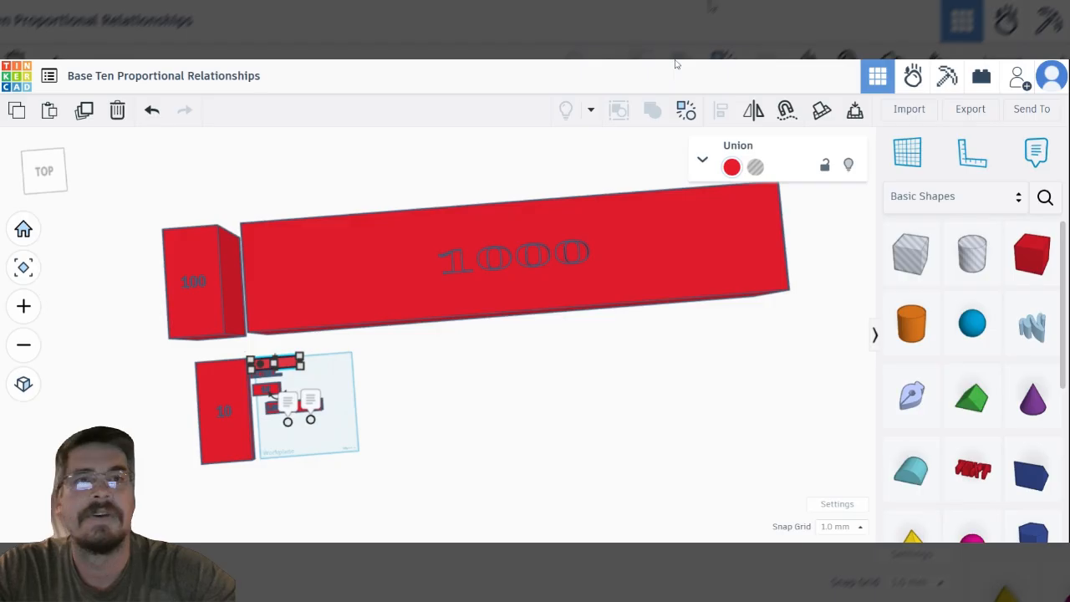